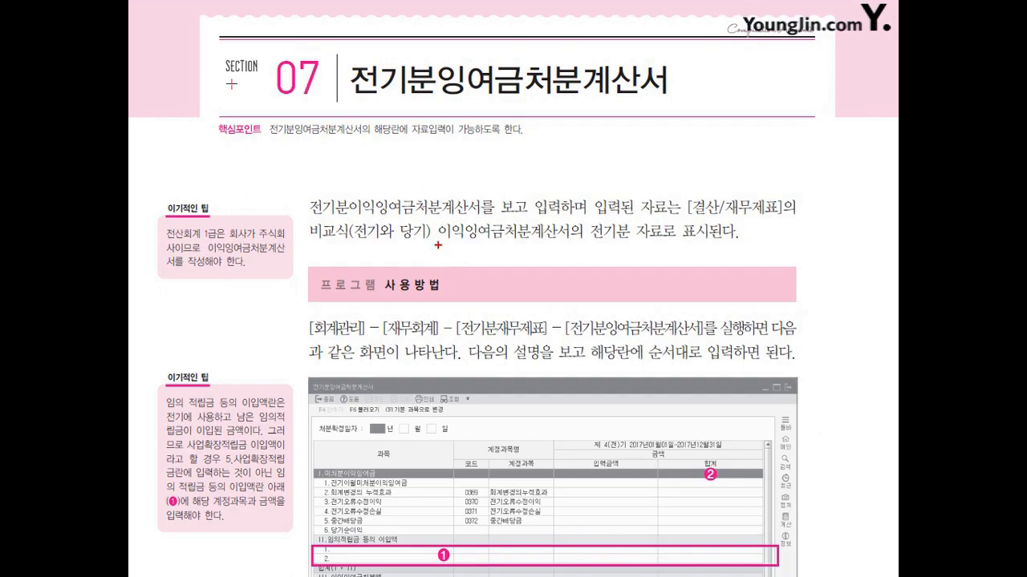
Step: Read the textbook's Section 07 on the 전기분잉여금처분계산서, marking its key terms and the rows under 임의적립금 등의 이입액
left_click_drag(316, 218, 437, 213)
left_click_drag(207, 255, 271, 249)
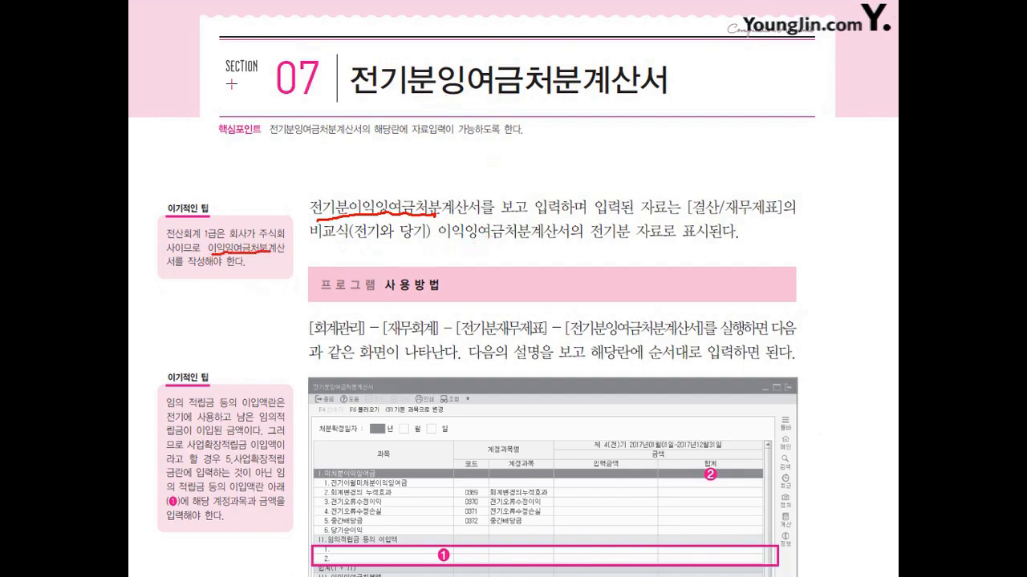
left_click_drag(171, 270, 192, 268)
key("Escape")
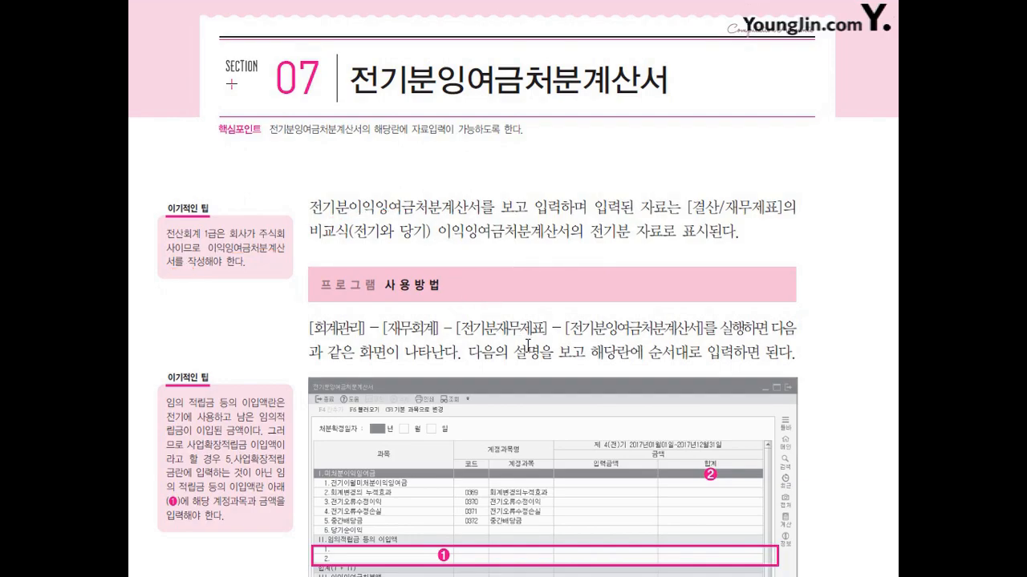
scroll(457, 280, "down", 5)
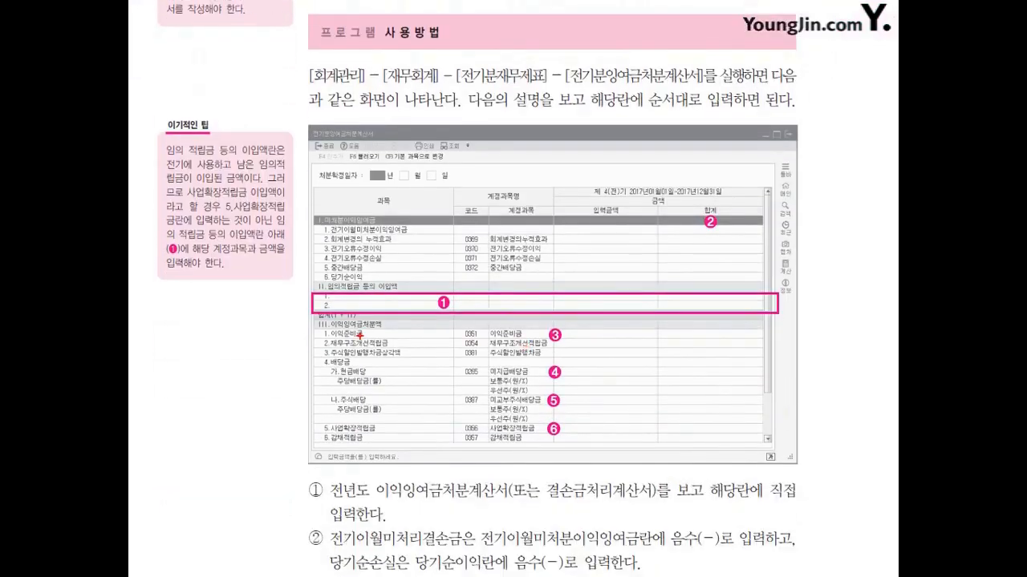
mouse_move(292, 297)
left_mouse_down()
mouse_move(302, 282)
mouse_move(308, 309)
left_mouse_up()
mouse_move(389, 296)
left_mouse_down()
mouse_move(377, 295)
mouse_move(402, 283)
mouse_move(399, 301)
left_mouse_up()
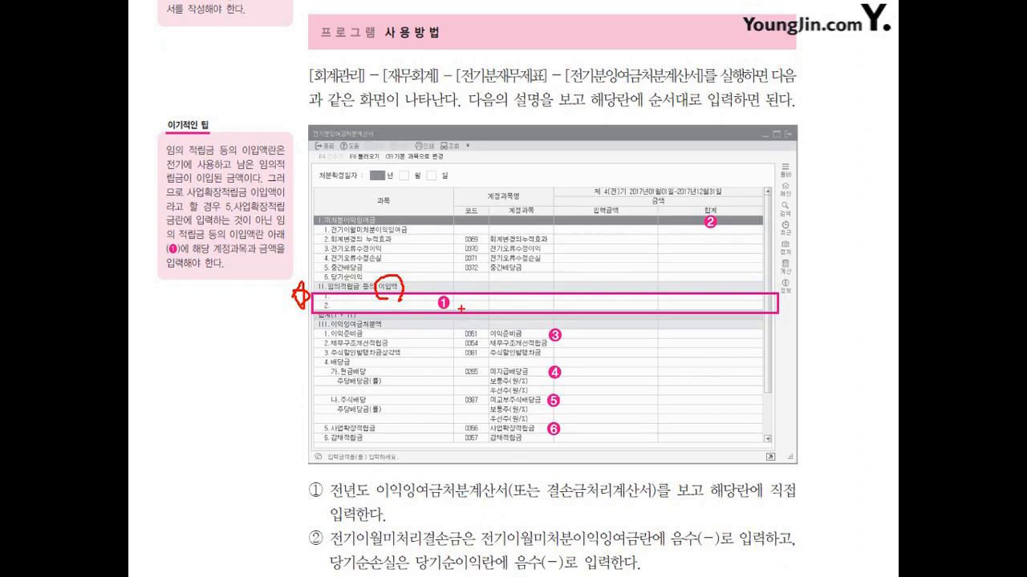
key("Escape")
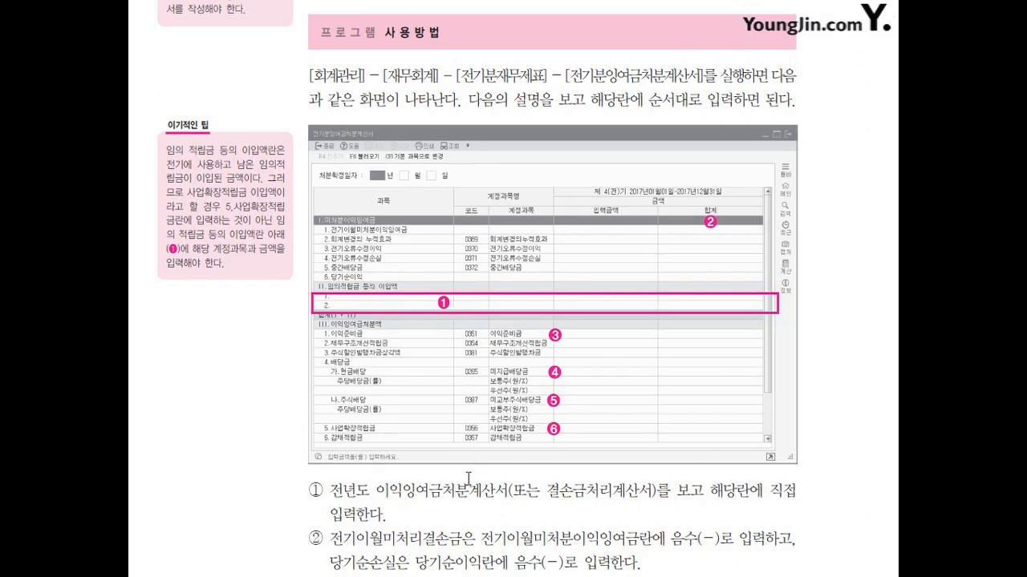
scroll(434, 487, "down", 5)
scroll(434, 487, "down", 6)
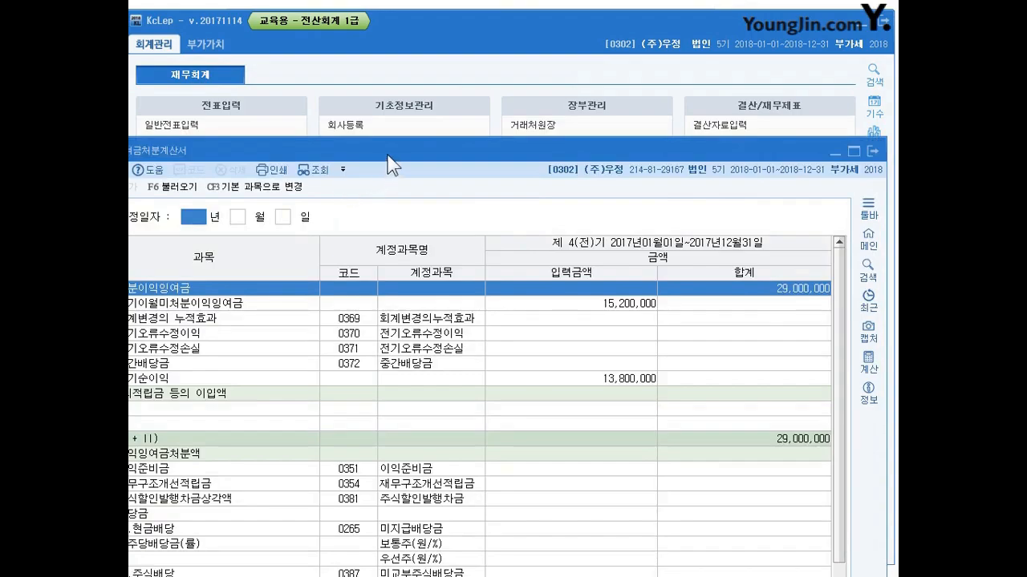
Step: Switch to KcLep, reopen the 전기분잉여금처분계산서 form and reposition its window so the statement fits in view
left_click_drag(390, 151, 423, 44)
key("Escape")
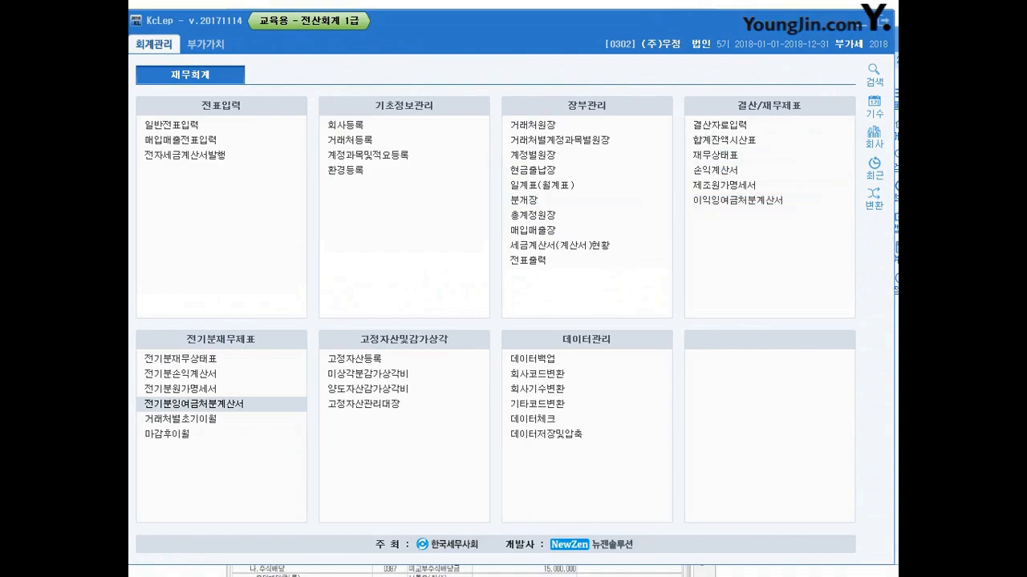
left_click(194, 404)
left_click_drag(399, 39, 413, 11)
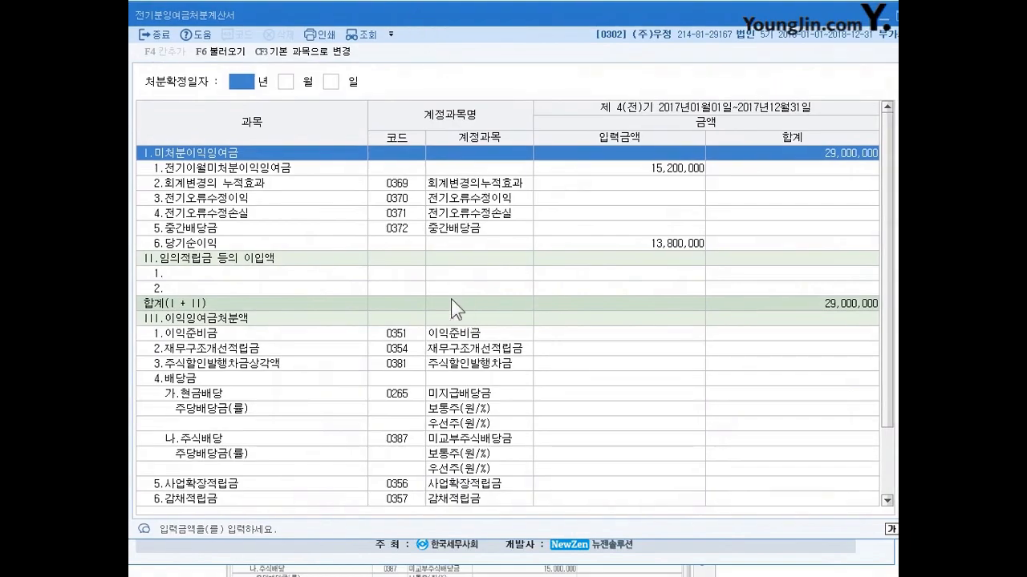
left_click(286, 85)
left_click(328, 85)
left_click(238, 85)
left_click(285, 85)
left_click(330, 82)
left_click(247, 83)
left_click(286, 84)
left_click(328, 84)
left_click(286, 85)
Step: Set the 처분확정일자 to 2018년 2월 25일
left_click(243, 85)
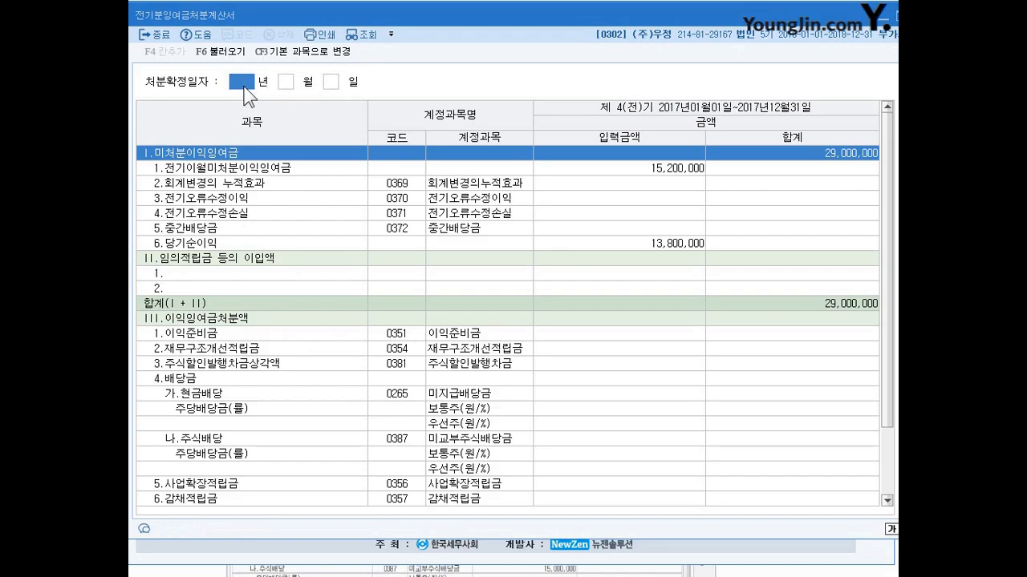
type("2018 년 ")
type("50")
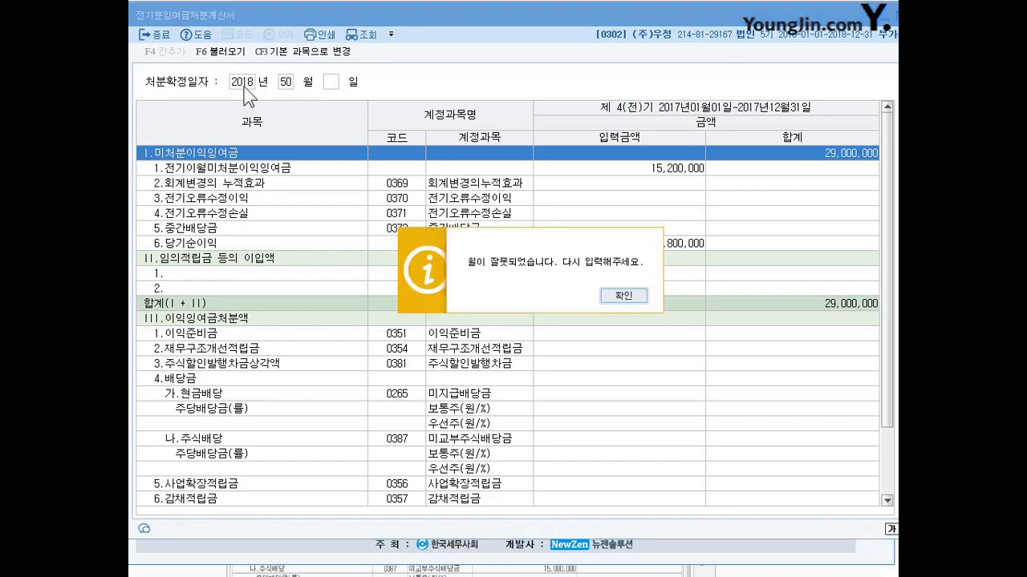
left_click(609, 295)
type("3")
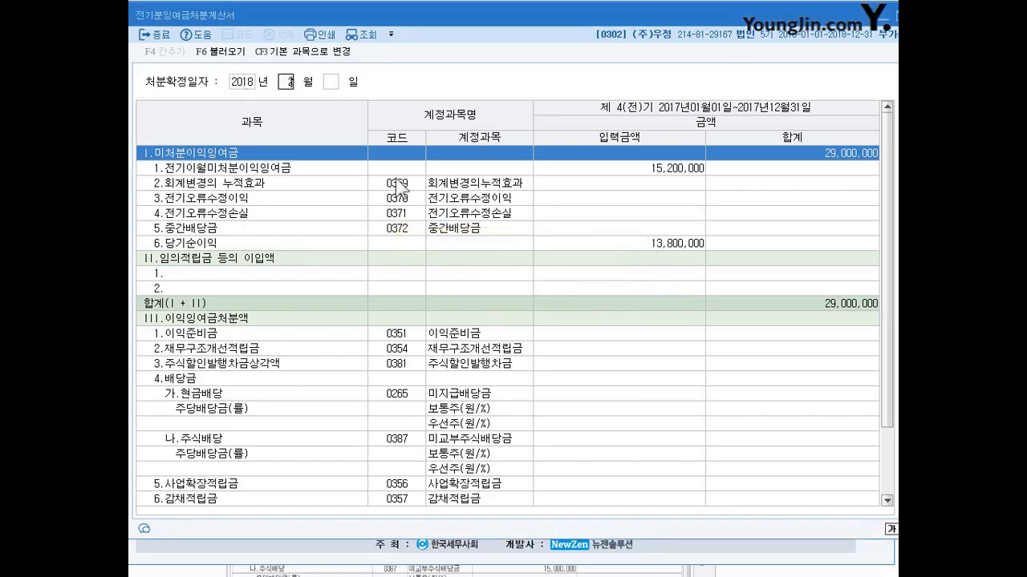
key("Return")
type("25")
key("Return")
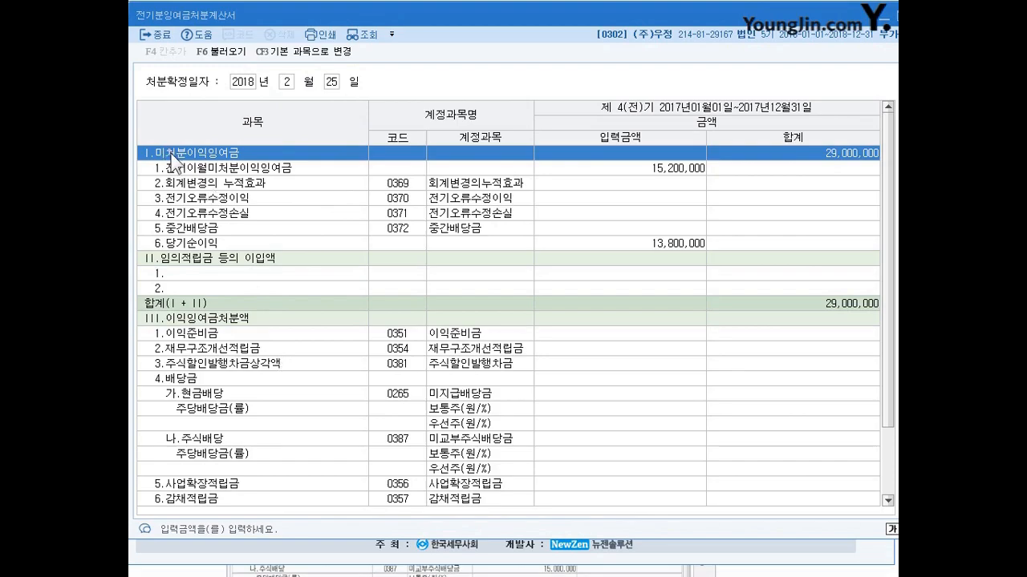
Step: Examine the statement's main sections, the 이익잉여금처분액 rows and the 당기순이익 amount
left_click(225, 261)
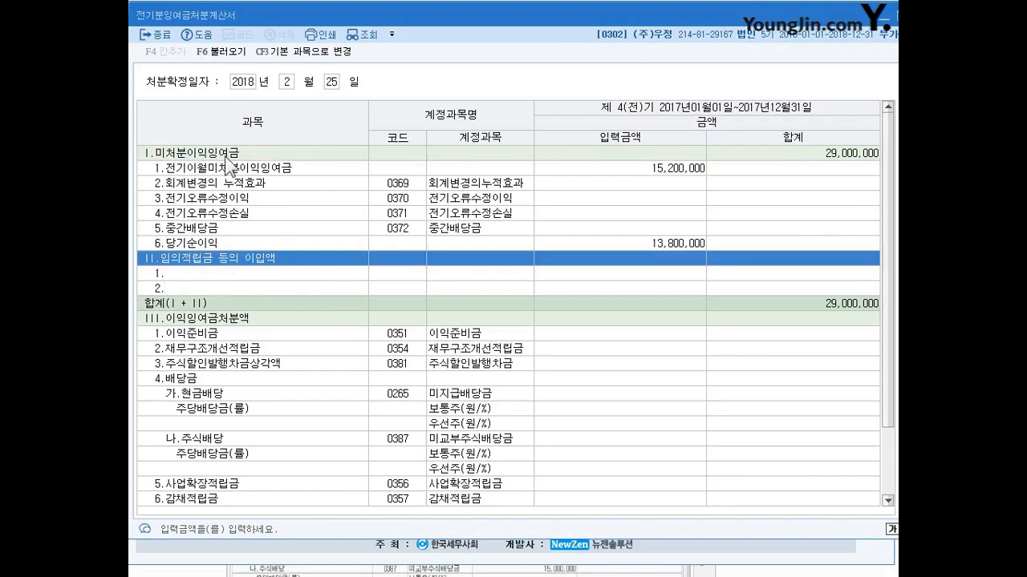
left_click(236, 305)
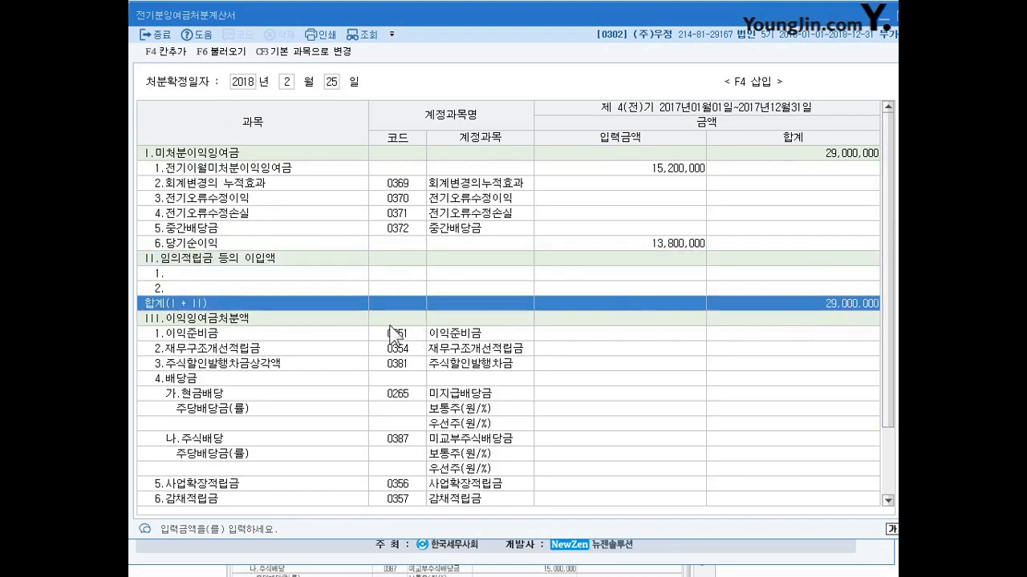
left_click(311, 318)
left_click(670, 340)
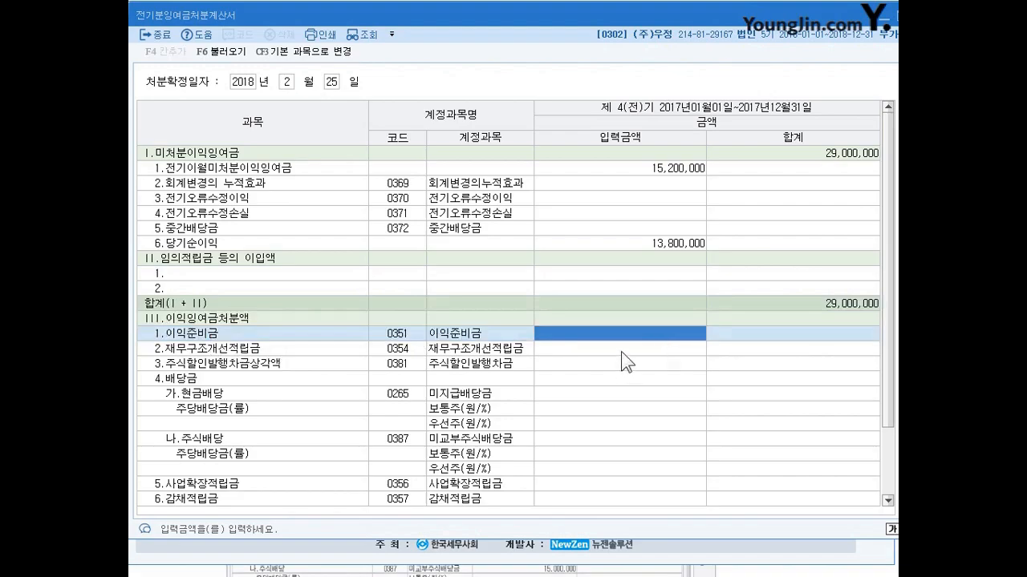
left_click(630, 348)
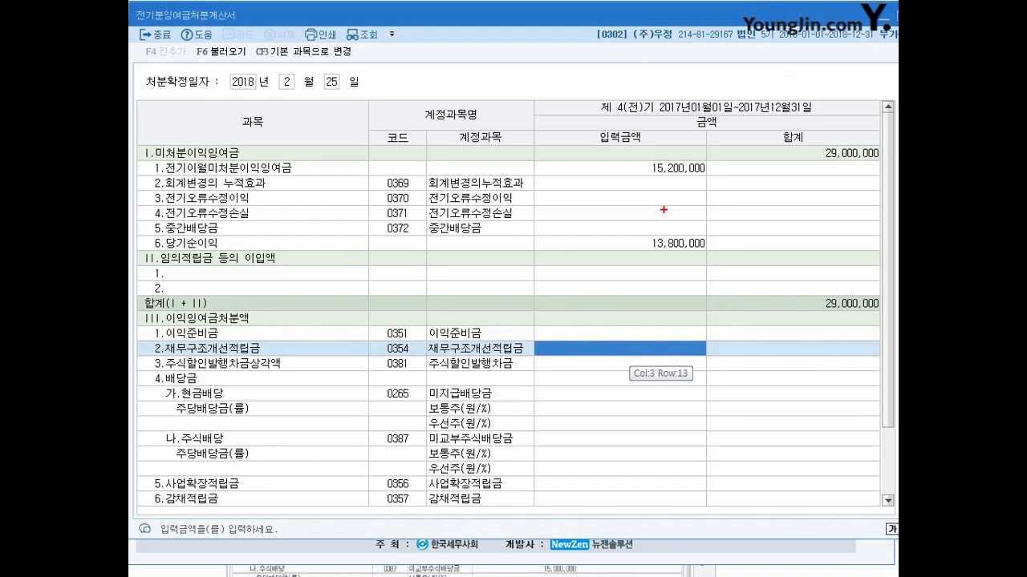
mouse_move(690, 255)
left_mouse_down()
mouse_move(648, 233)
mouse_move(705, 252)
left_mouse_up()
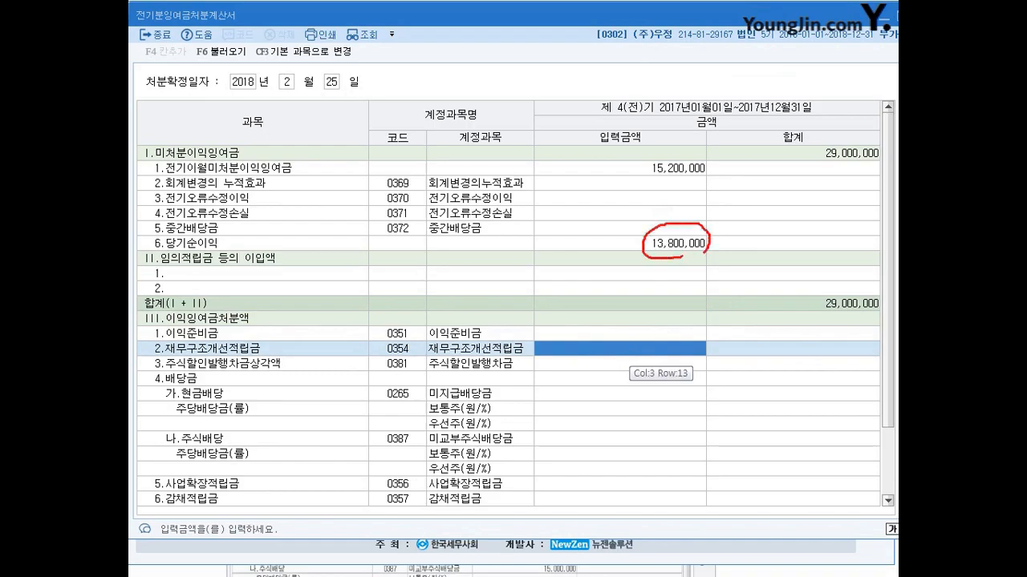
mouse_move(633, 231)
left_mouse_down()
mouse_move(622, 248)
mouse_move(639, 245)
left_mouse_up()
left_click_drag(635, 233, 633, 255)
key("Escape")
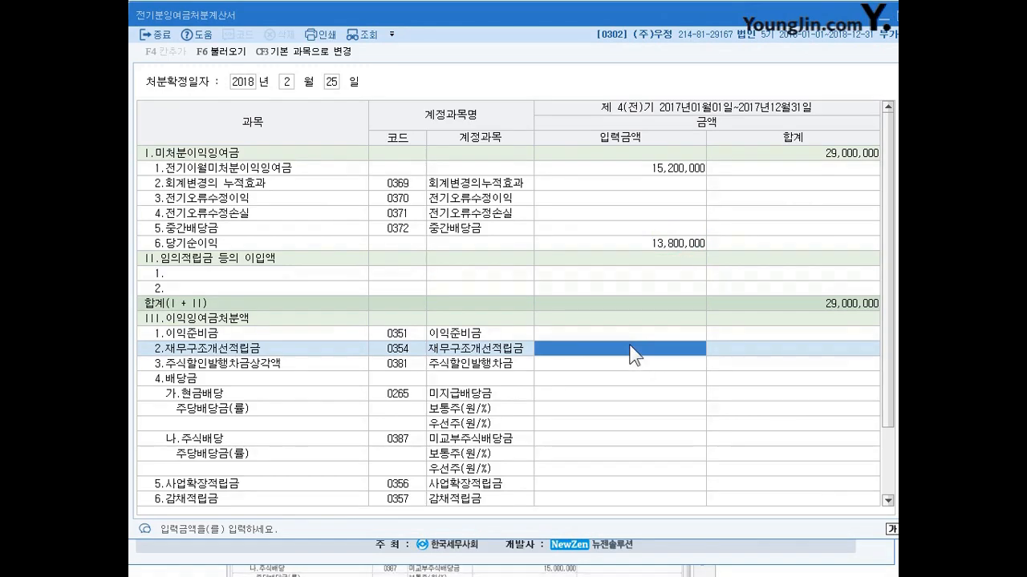
left_click(686, 245)
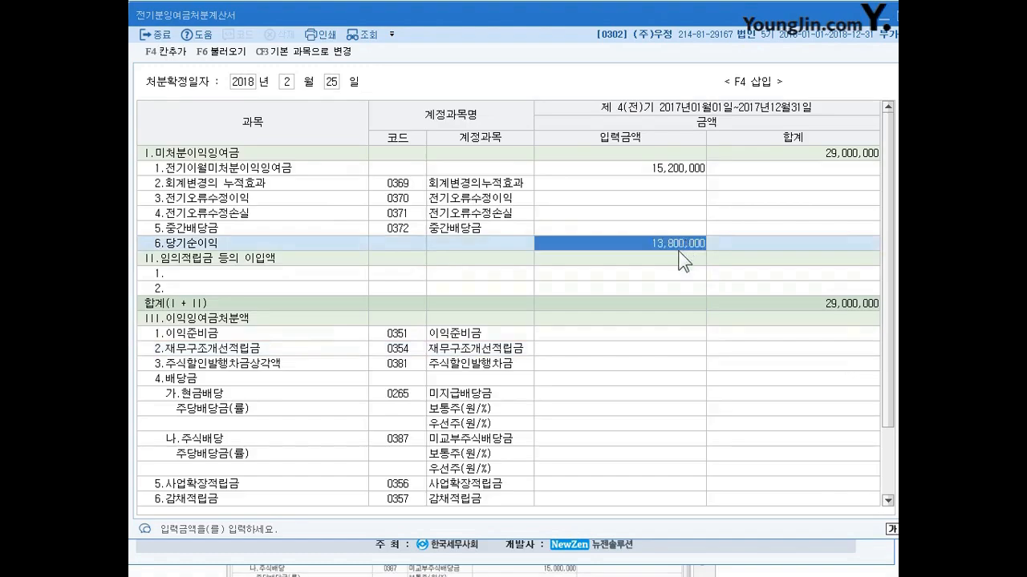
left_click(202, 50)
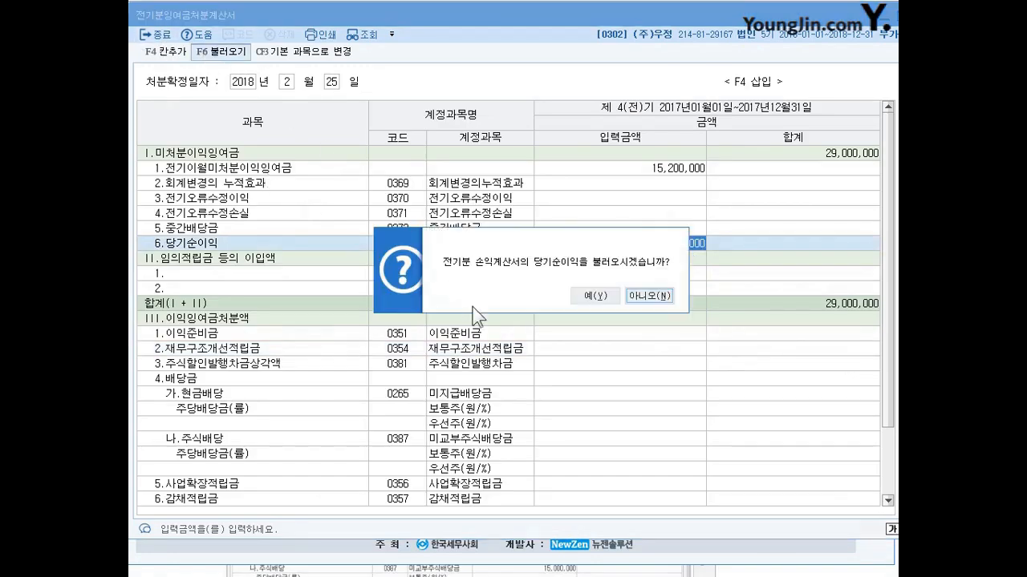
left_click(593, 293)
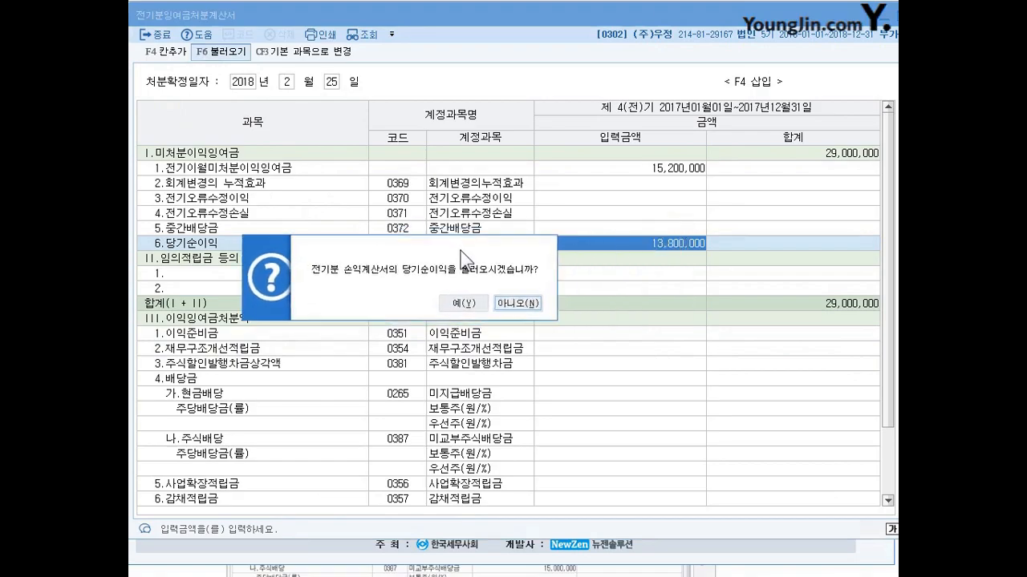
left_click(517, 302)
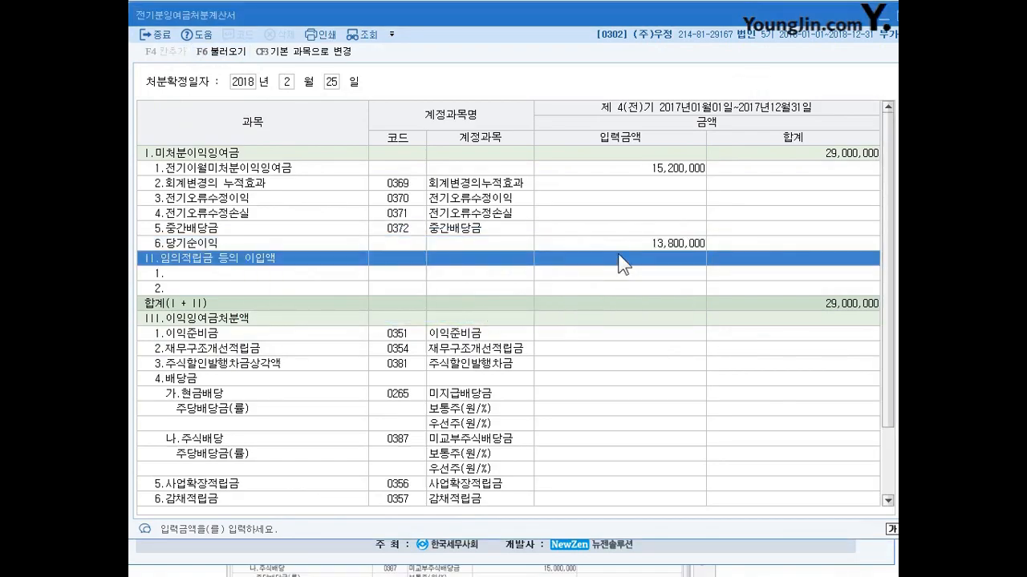
Step: Load the 당기순이익 from the 전기분 손익계산서 into the statement
left_click(651, 248)
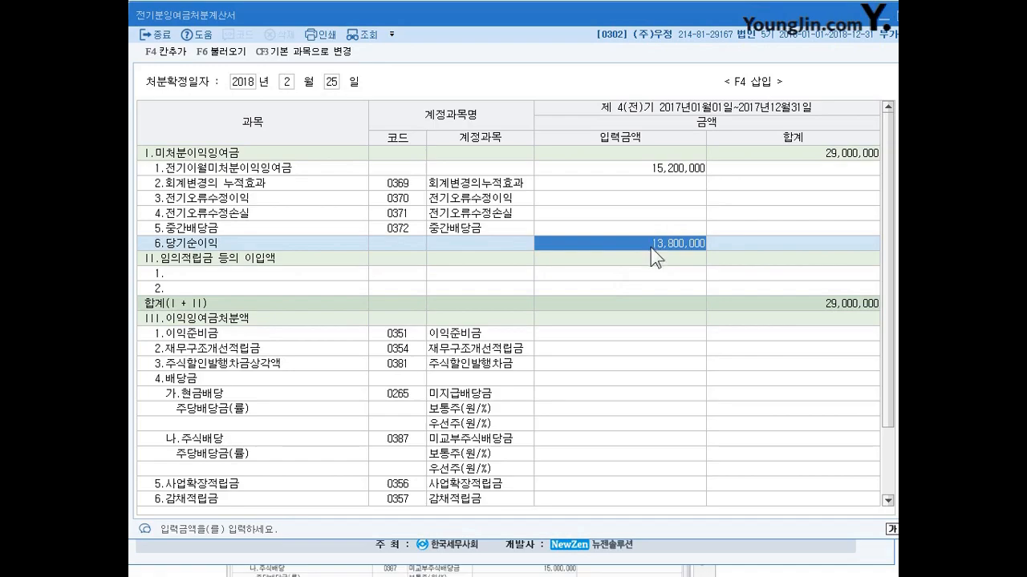
left_click(225, 59)
left_click(592, 295)
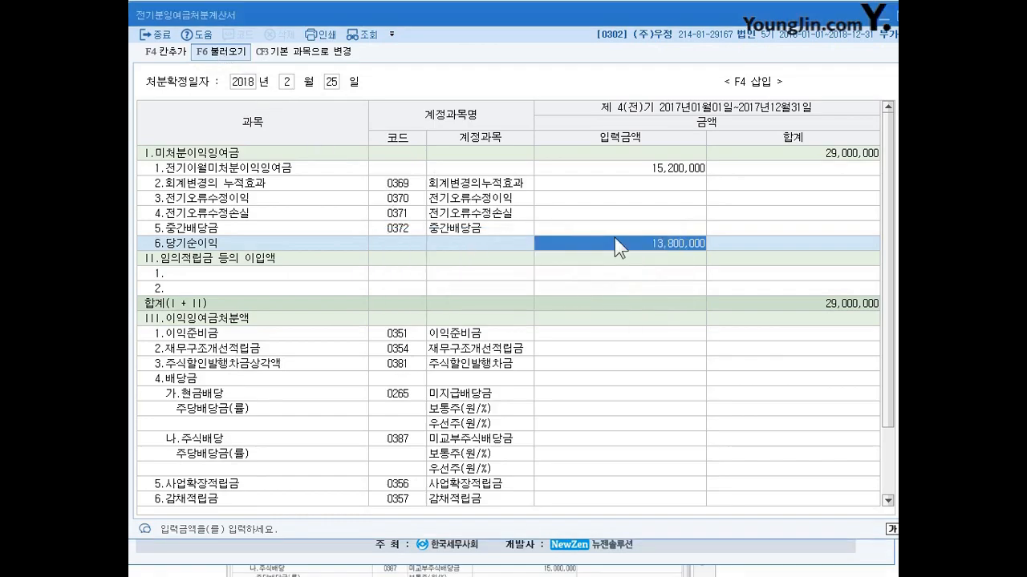
left_click(618, 258)
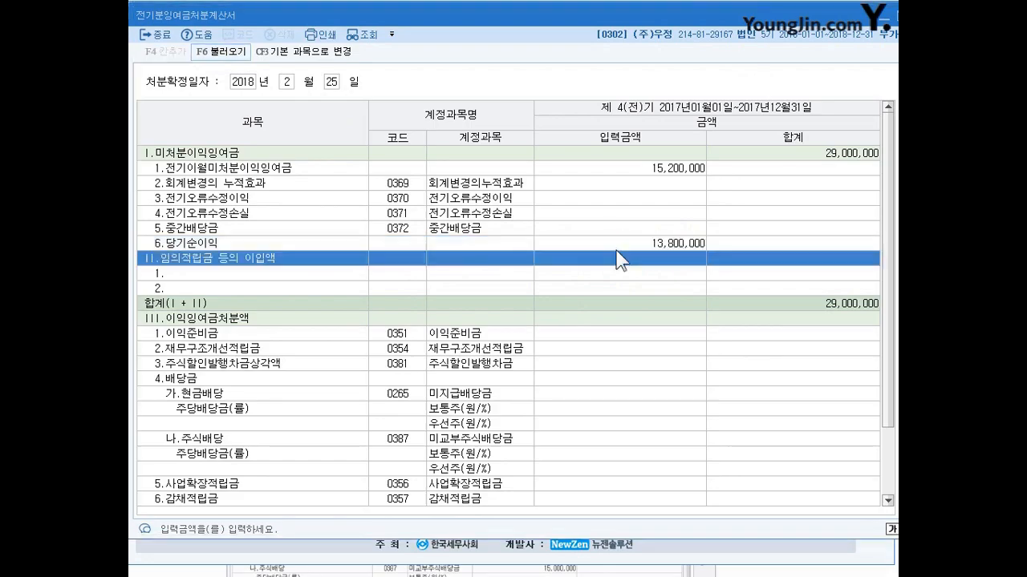
left_click(624, 243)
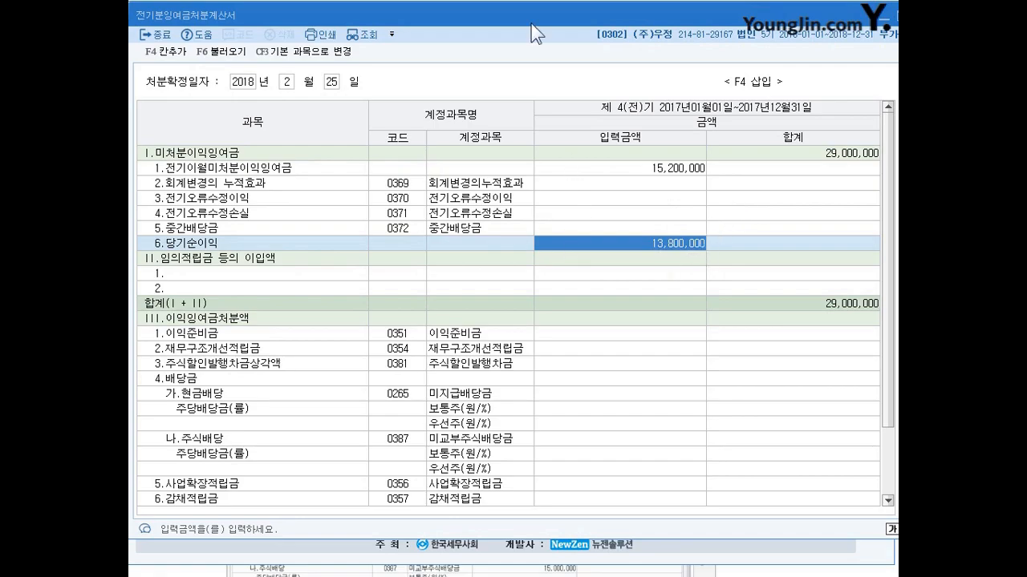
Step: Look up 사업 in the account codes and assign 0356 사업확장적립금 to the first row under 임의적립금 등의 이입액
scroll(616, 359, "down", 1)
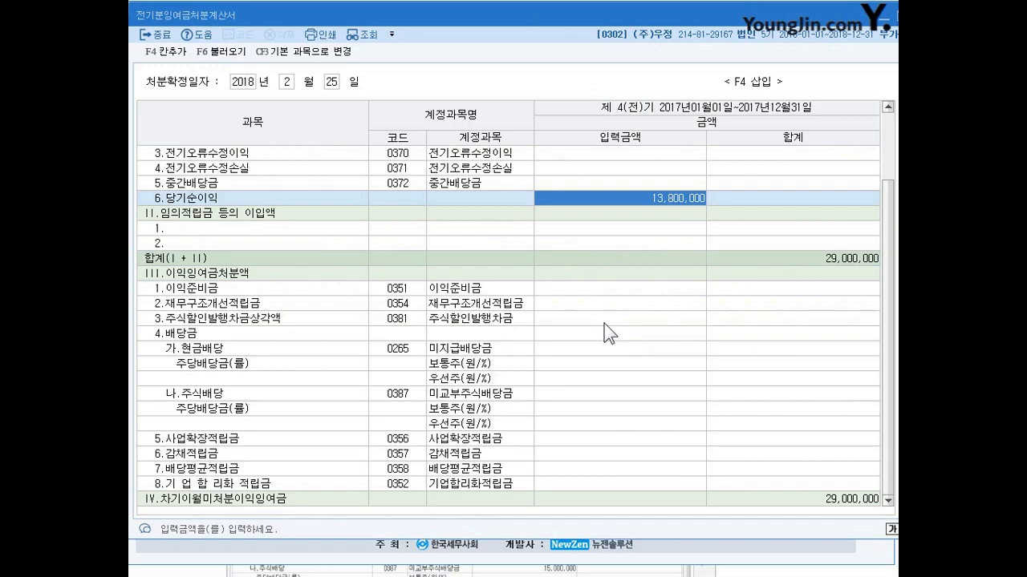
left_click(260, 229)
left_click(399, 230)
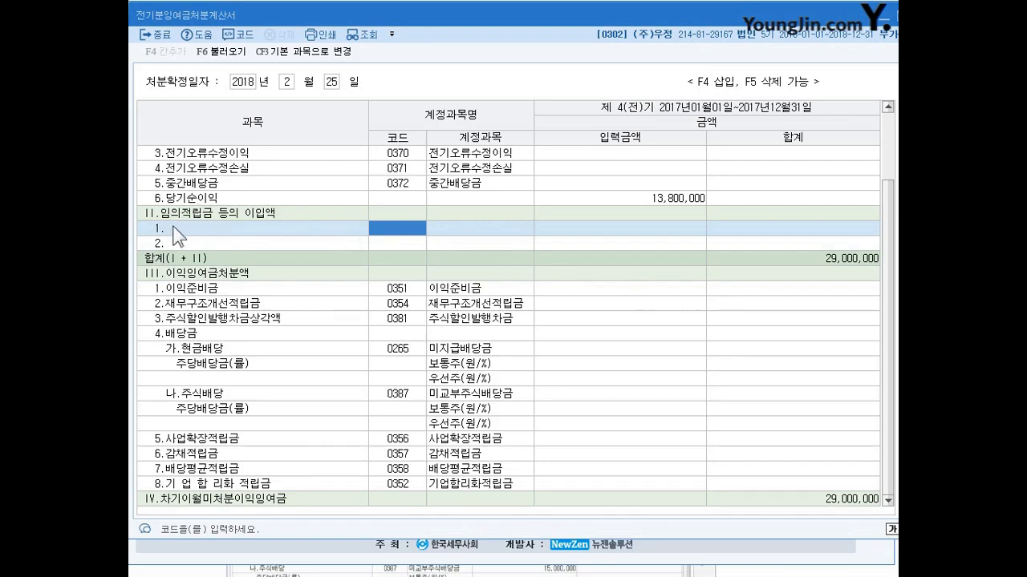
scroll(506, 227, "up", 1)
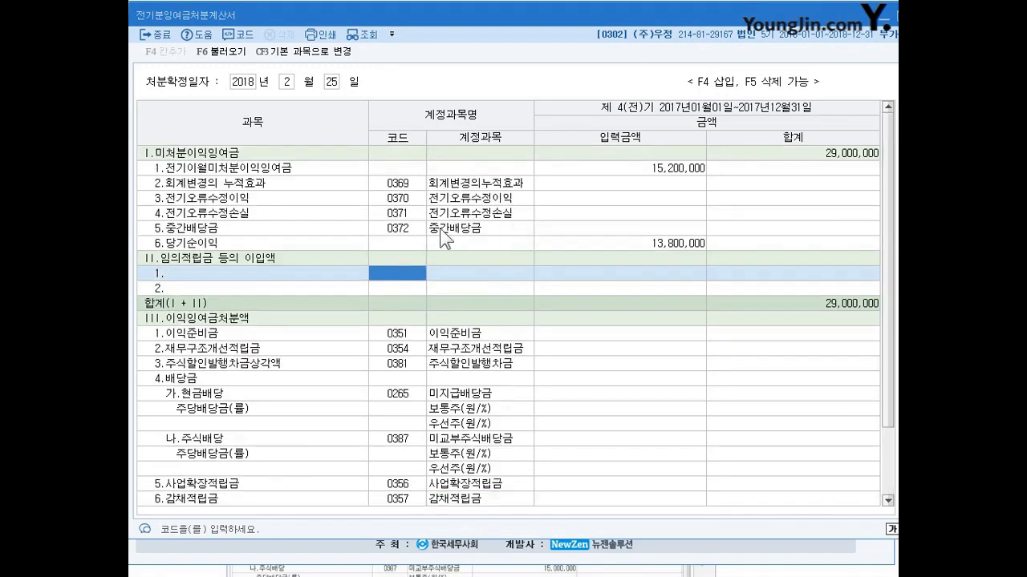
scroll(278, 257, "down", 1)
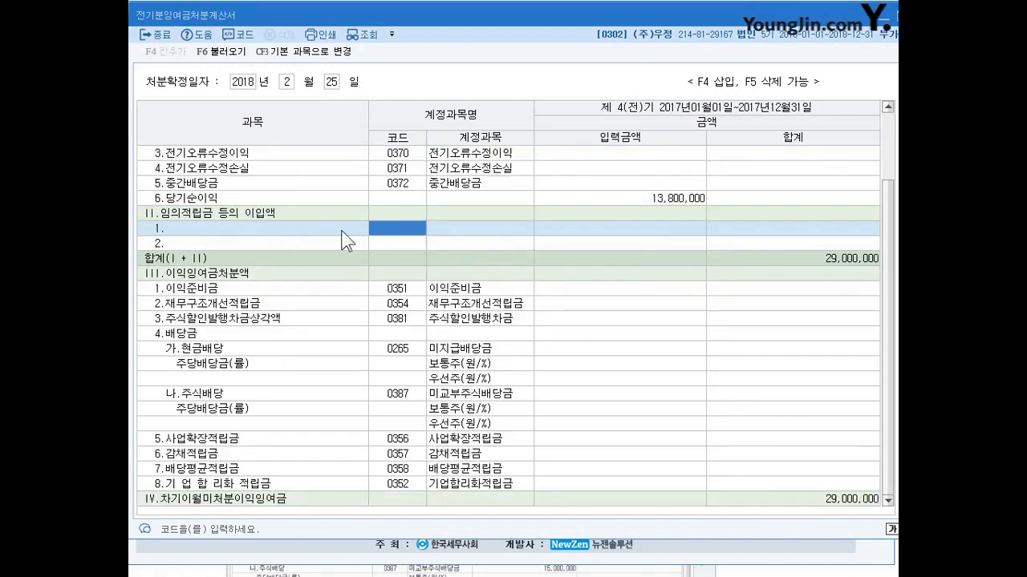
left_click(217, 227)
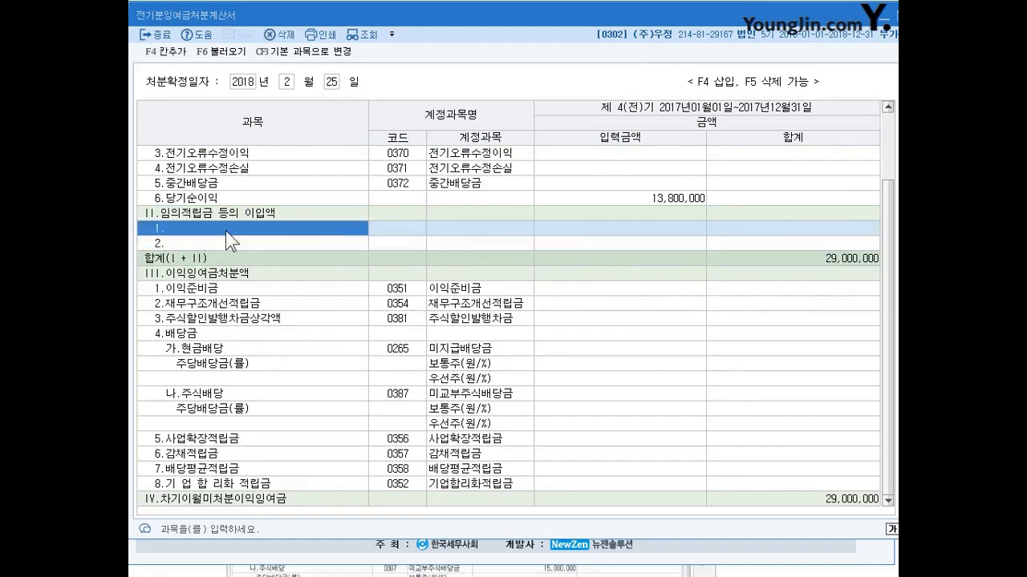
left_click(417, 228)
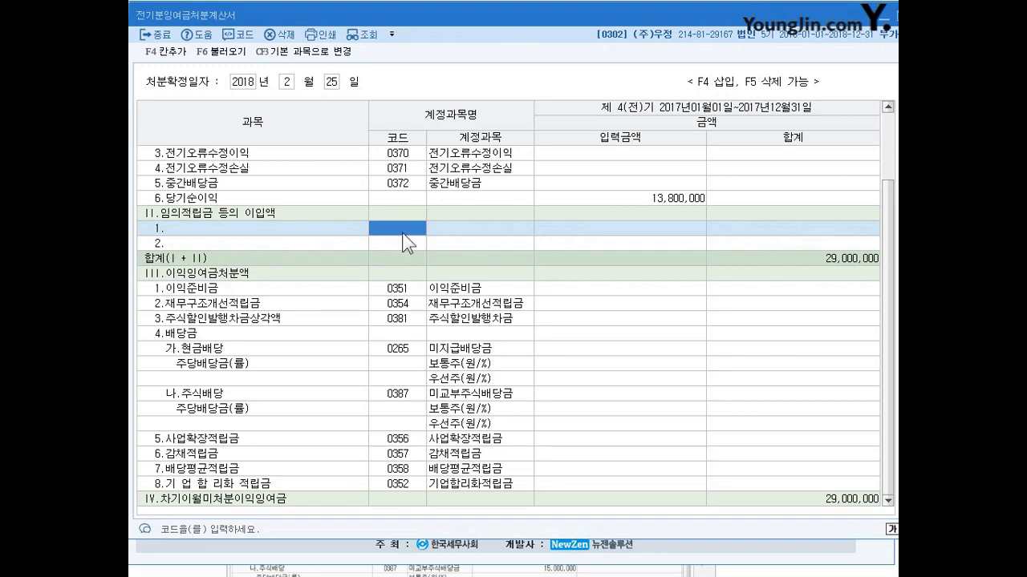
key("Hangul")
double_click(409, 241)
type("상")
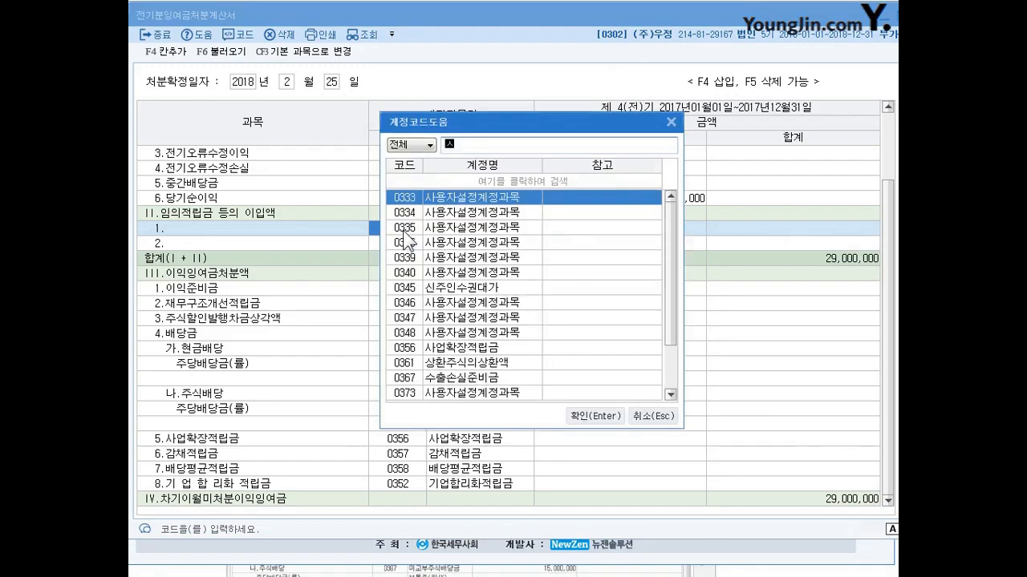
key("BackSpace")
type("업")
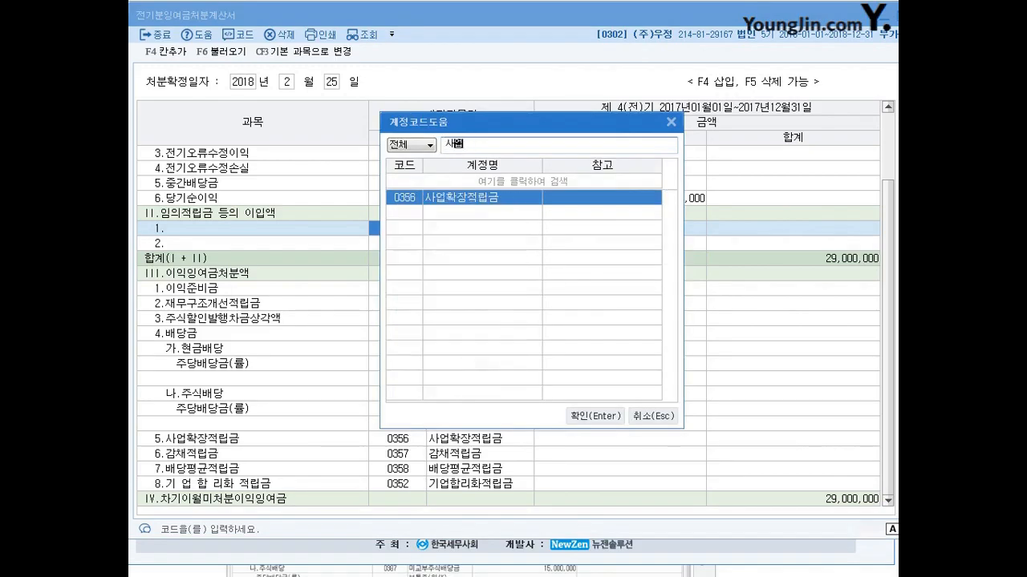
key("Return")
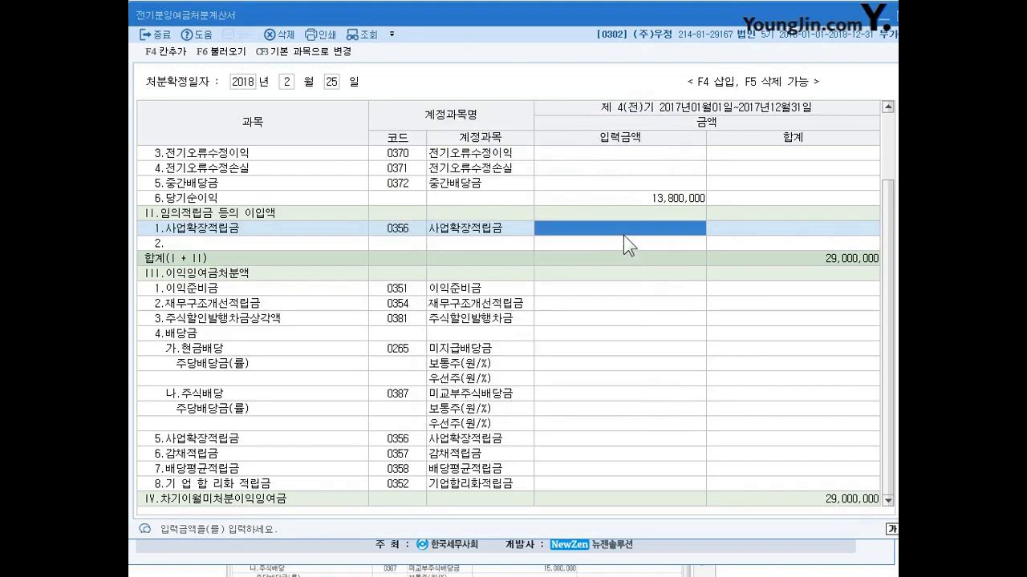
Step: Set the 사업확장적립금 amount under 임의적립금 등의 이입액 to 5,000,000
type("5000000")
key("Return")
left_click(624, 230)
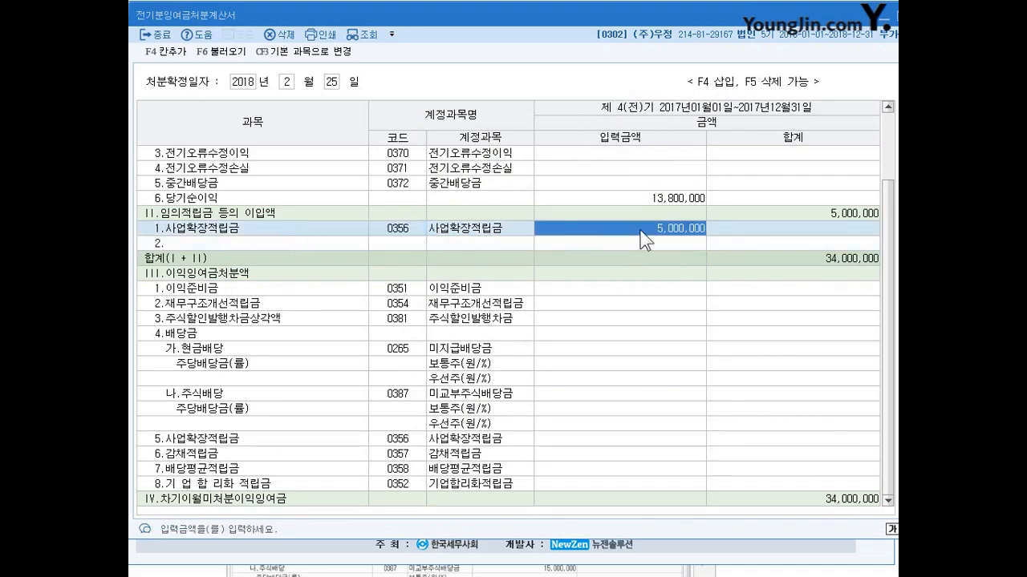
Step: Set the 이익준비금 amount under 이익잉여금처분액 to 1,000,000
left_click(621, 288)
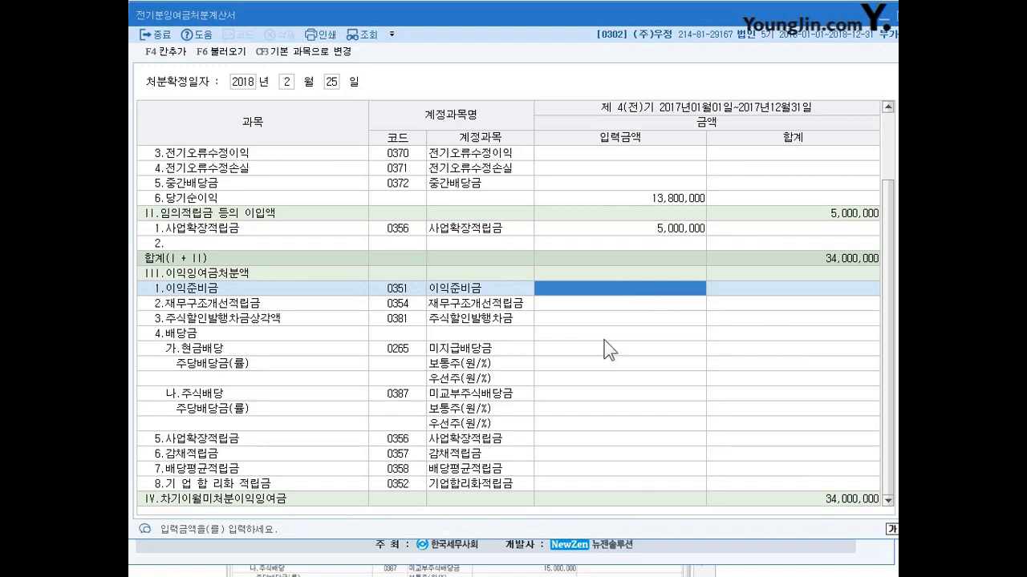
type("1000000")
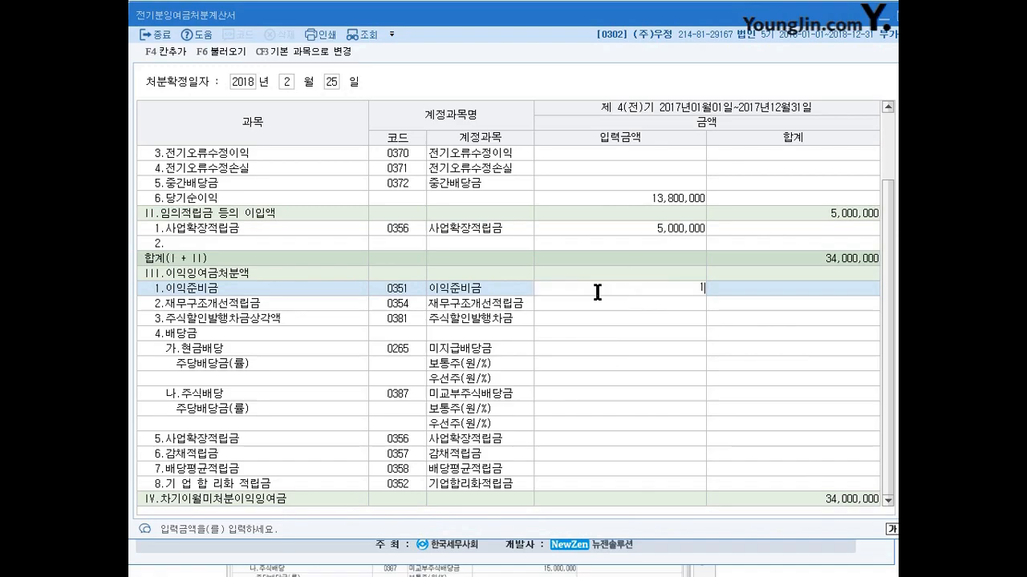
key("Return")
left_click(598, 288)
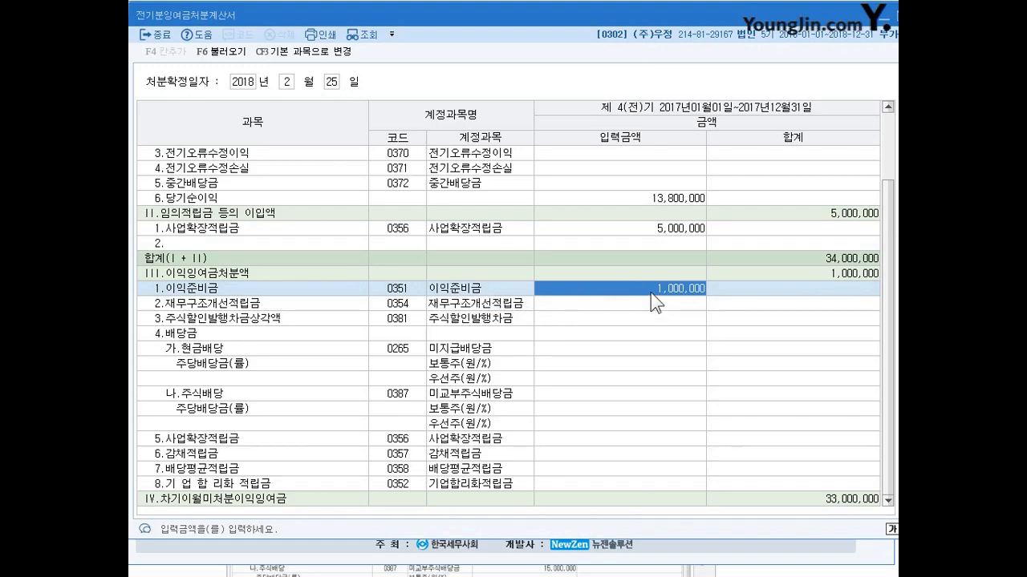
Step: Set the 현금배당 amount (미지급배당금) under 배당금 to 10,000,000
left_click(631, 348)
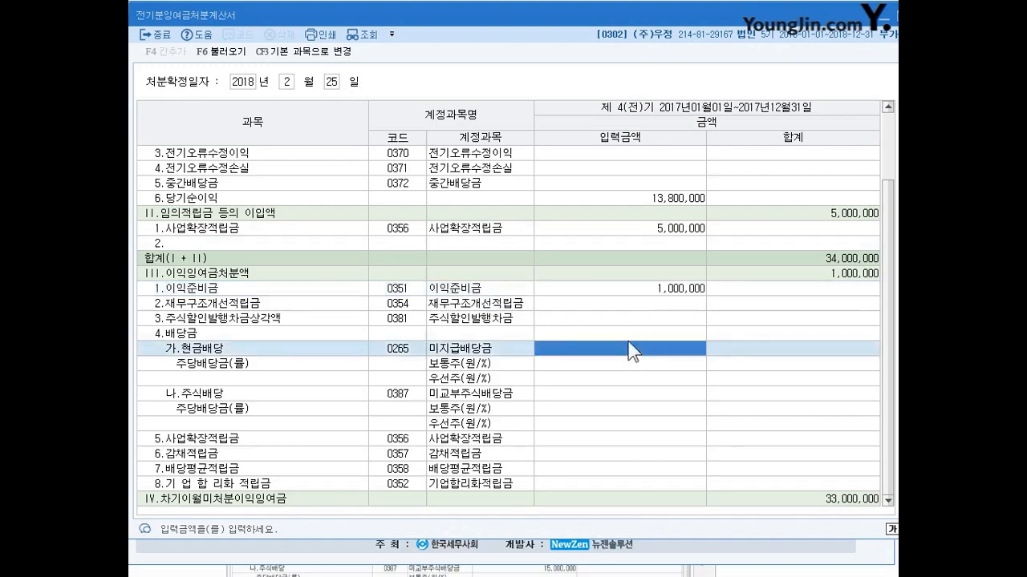
left_click(637, 288)
left_click(641, 349)
left_click(646, 290)
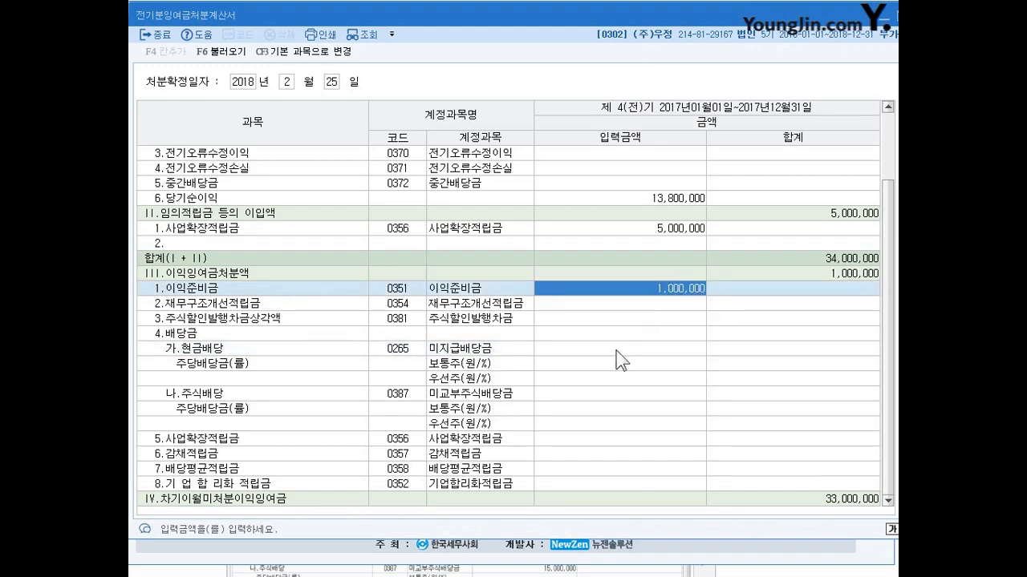
left_click(641, 348)
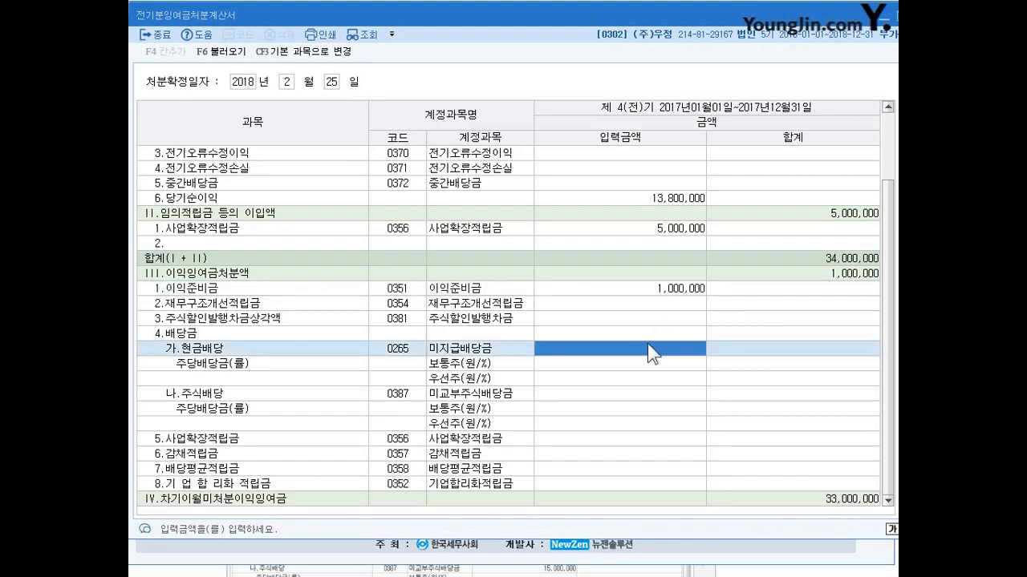
type("10000000")
key("Return")
left_click(661, 350)
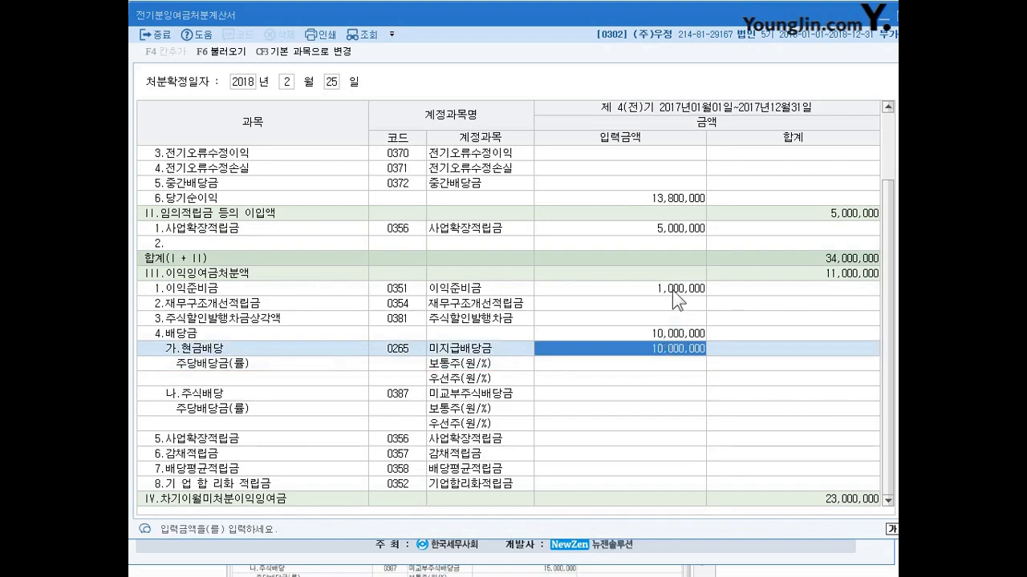
Step: Compare the 이익준비금 amount with the 현금배당 amount in the 이익잉여금처분액 section
left_click(673, 290)
left_click(670, 348)
left_click(669, 287)
left_click(669, 350)
left_click(673, 292)
left_click(671, 349)
left_click(667, 290)
left_click(660, 348)
left_click(664, 296)
left_click(663, 347)
left_click(664, 293)
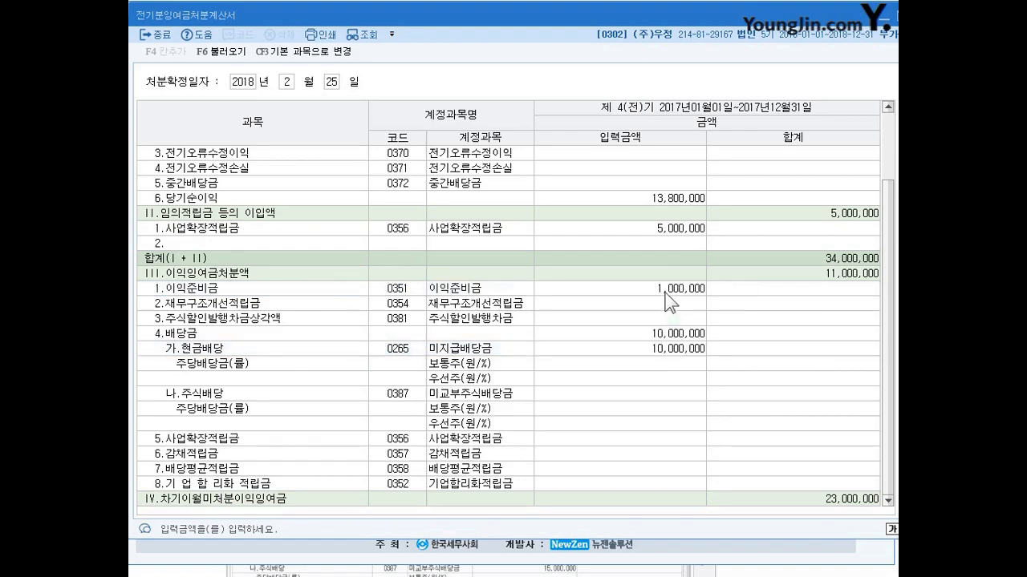
left_click(663, 346)
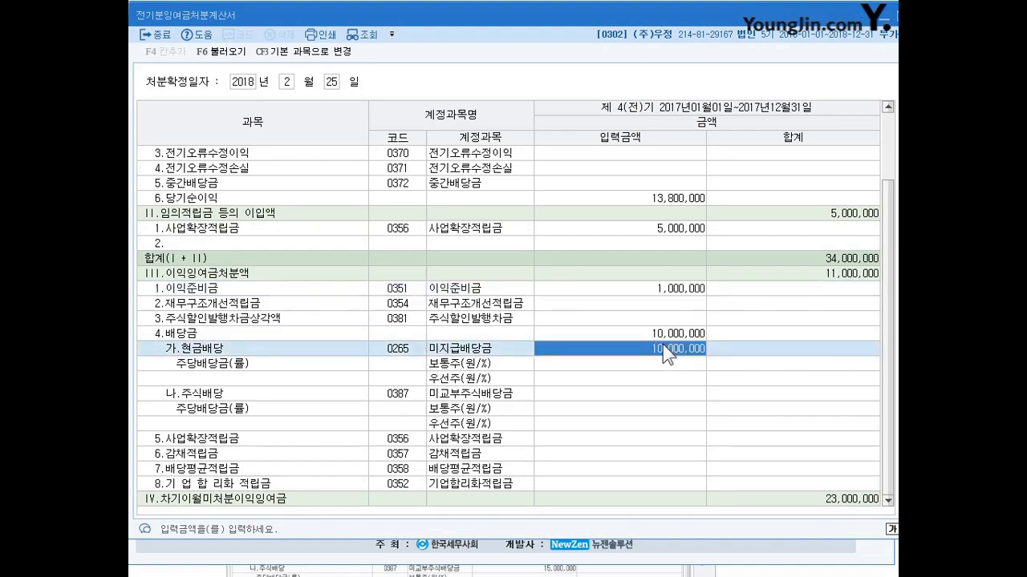
Step: Set the 주식배당 amount (미교부주식배당금) under 배당금 to 15,000,000
left_click(657, 398)
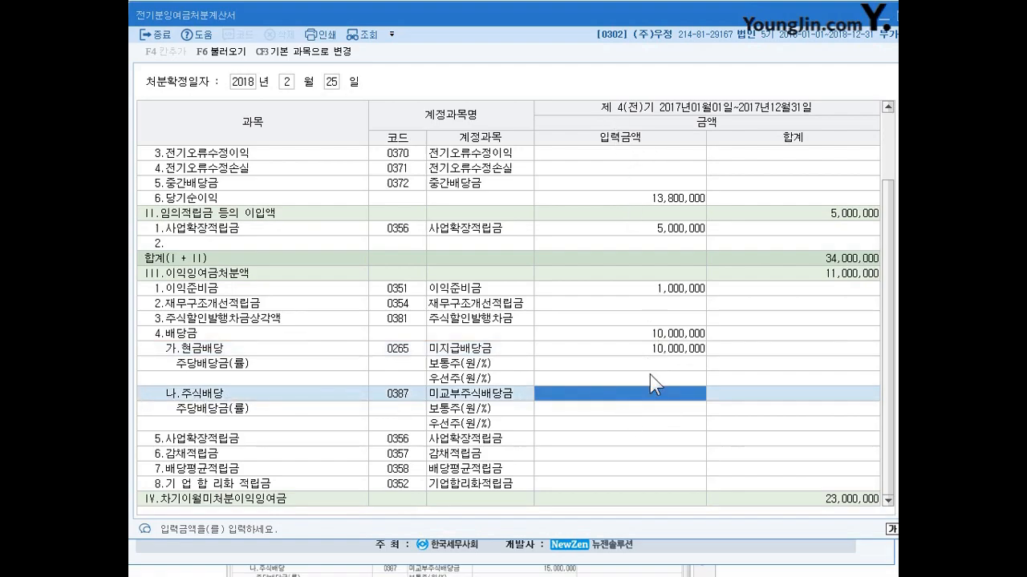
type("5,000")
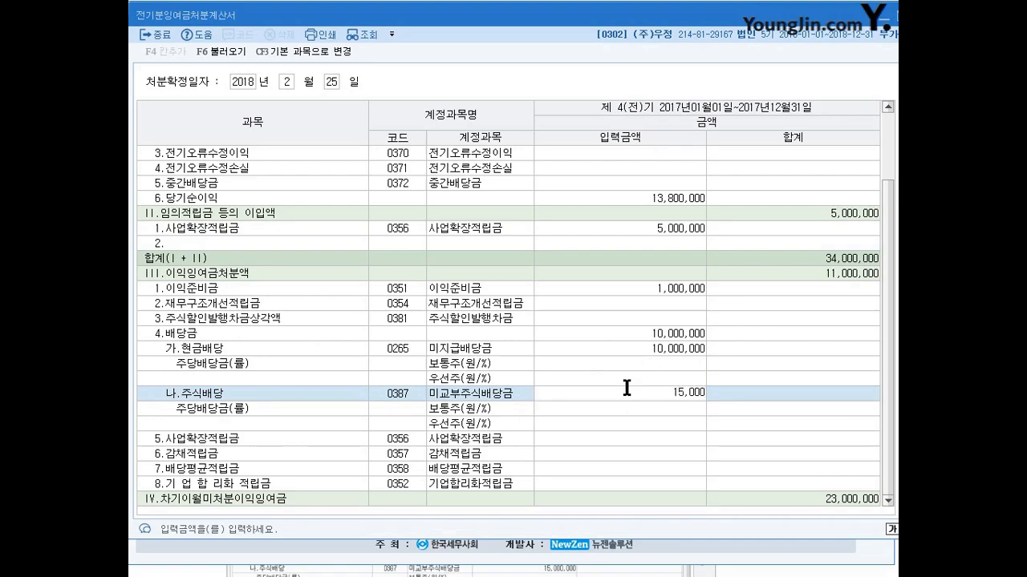
type(",000")
key("Return")
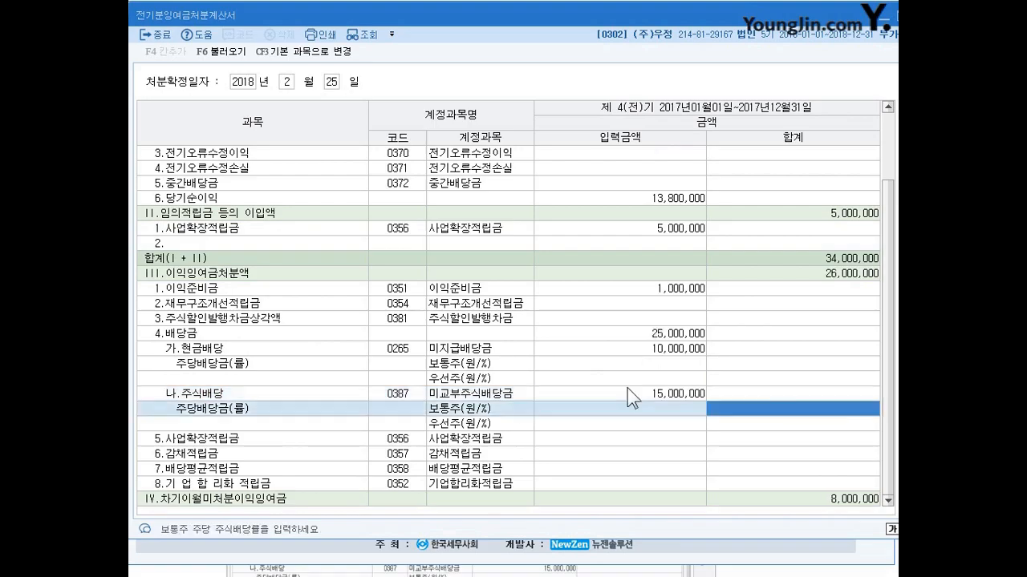
left_click(637, 393)
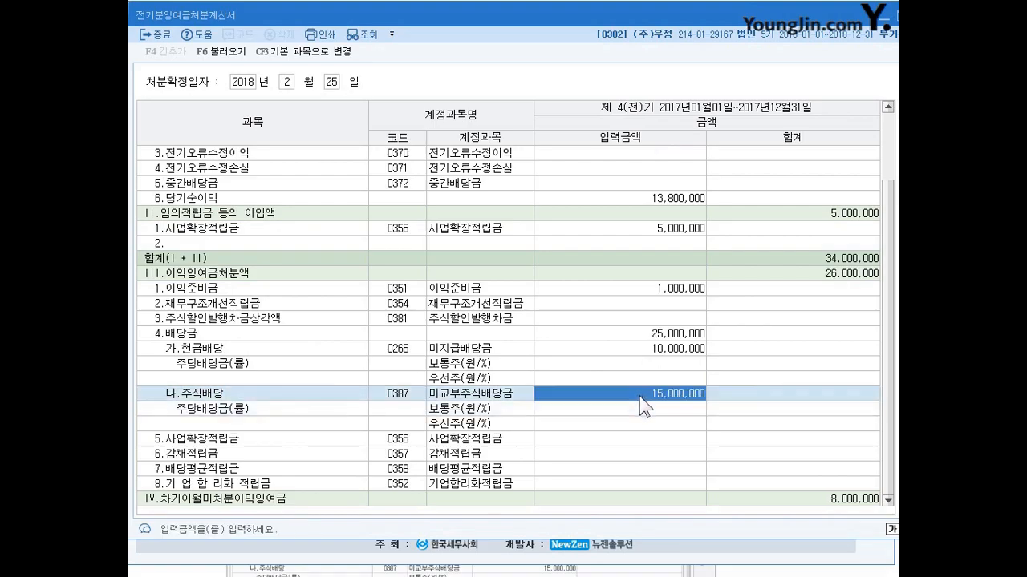
left_click(639, 410)
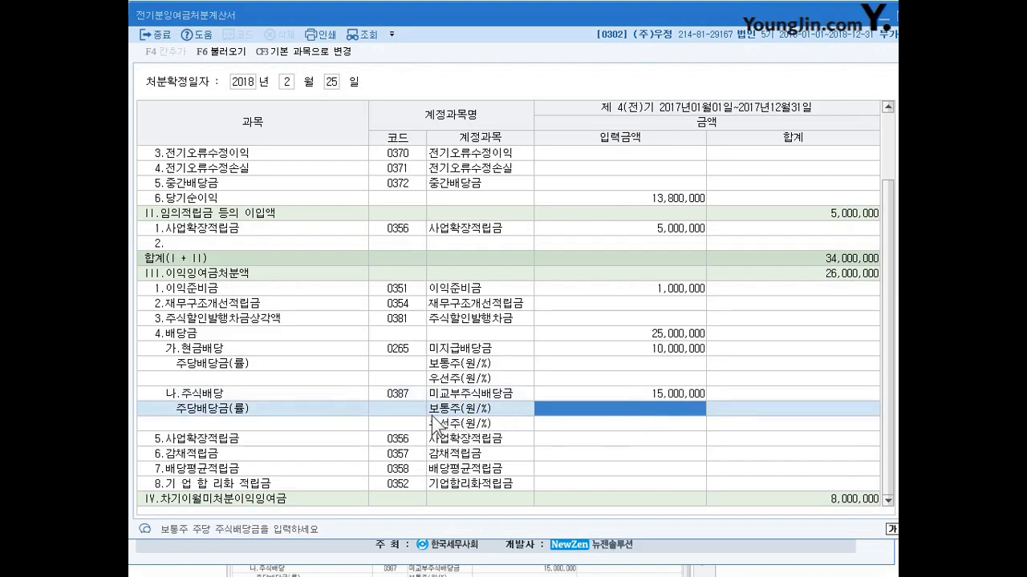
left_click(674, 394)
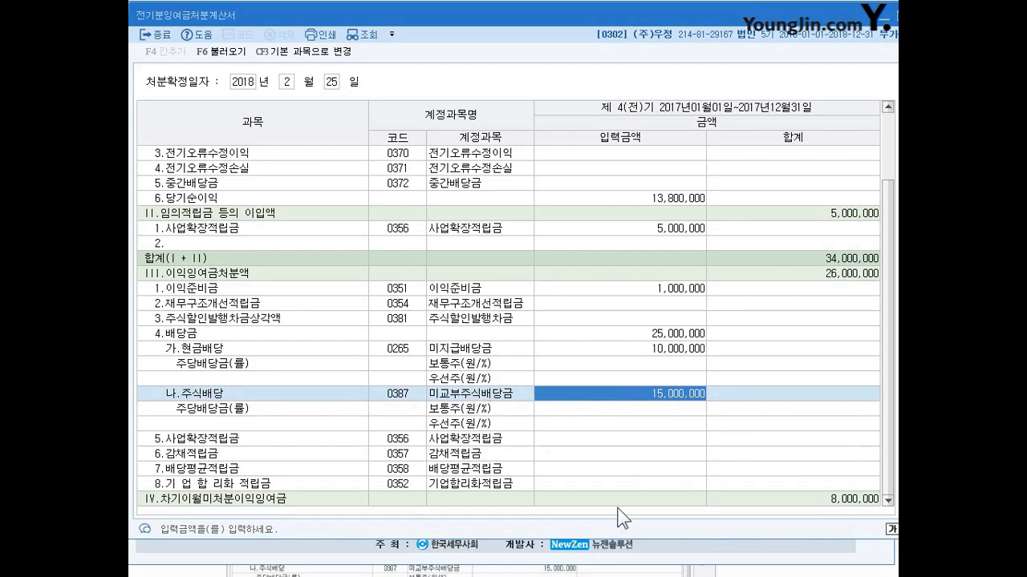
Step: Set the 사업확장적립금 amount under 이익잉여금처분액 to 10,000,000
left_click(608, 438)
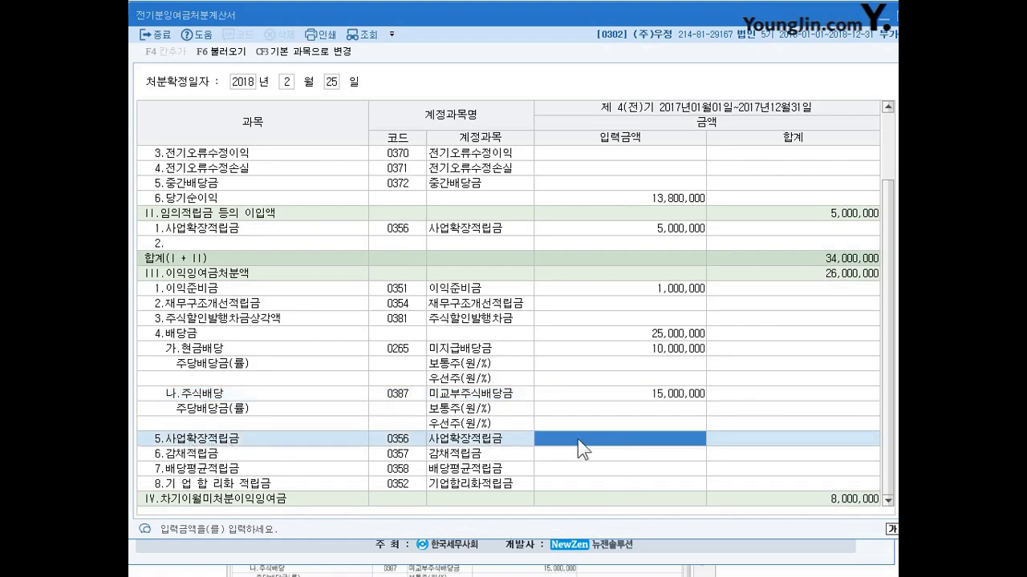
type("10000000")
key("Return")
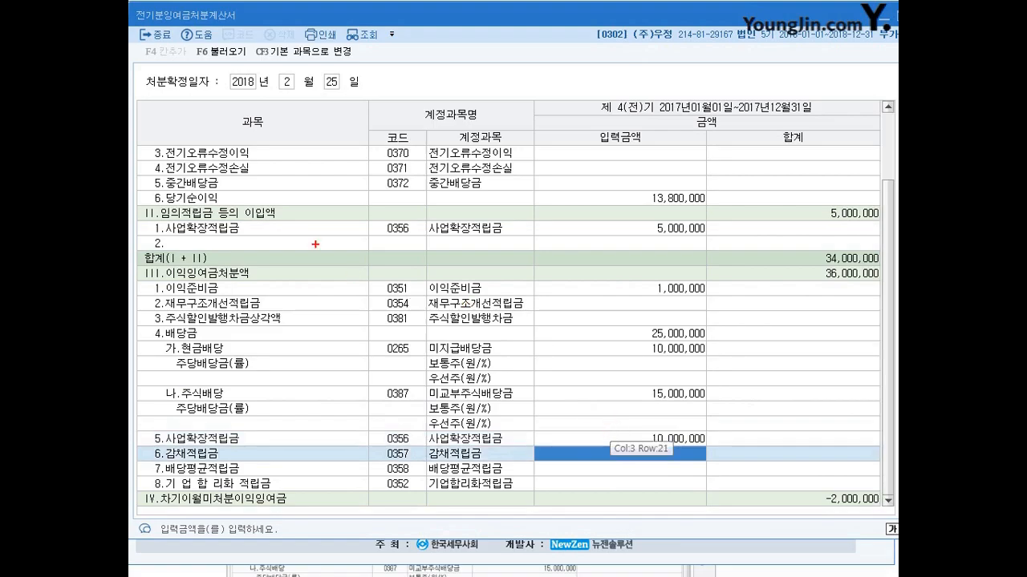
left_click_drag(264, 191, 268, 234)
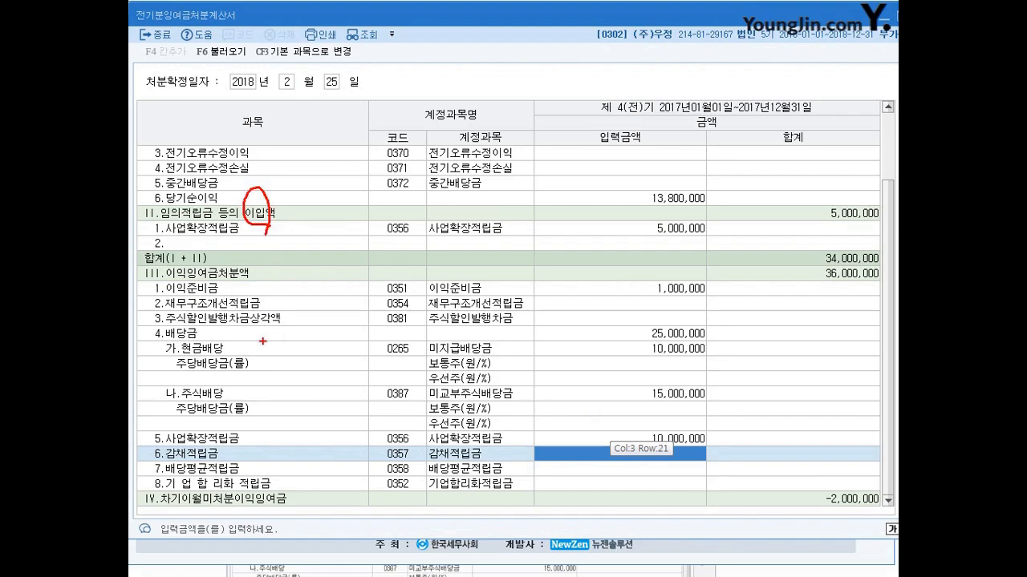
left_click_drag(234, 439, 233, 449)
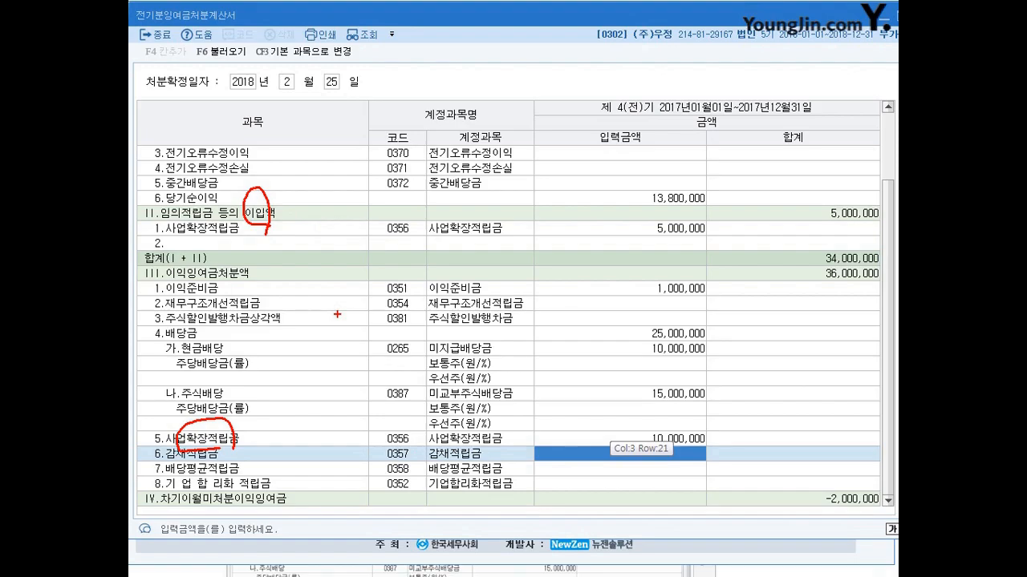
key("Escape")
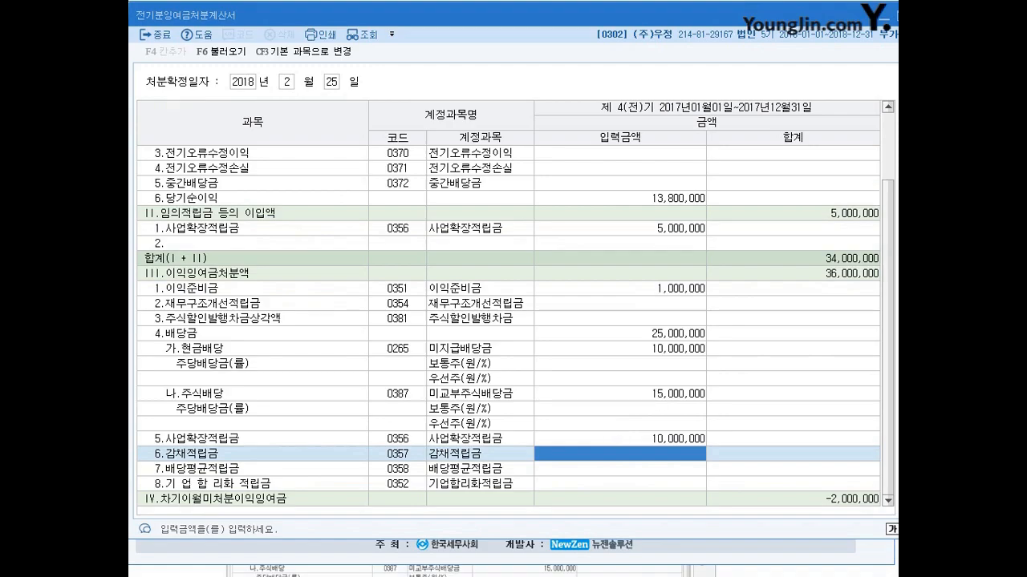
Step: Close the 전기분잉여금처분계산서 and find the textbook diagram linking 재무상태표, 제조원가명세서, 손익계산서 and 이익잉여금처분계산서
key("Escape")
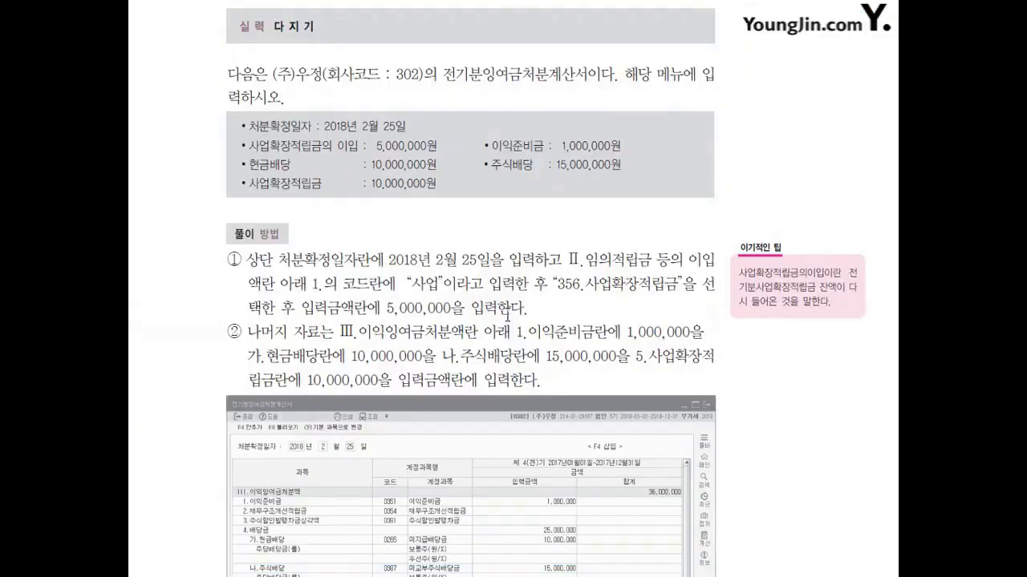
scroll(507, 316, "down", 20)
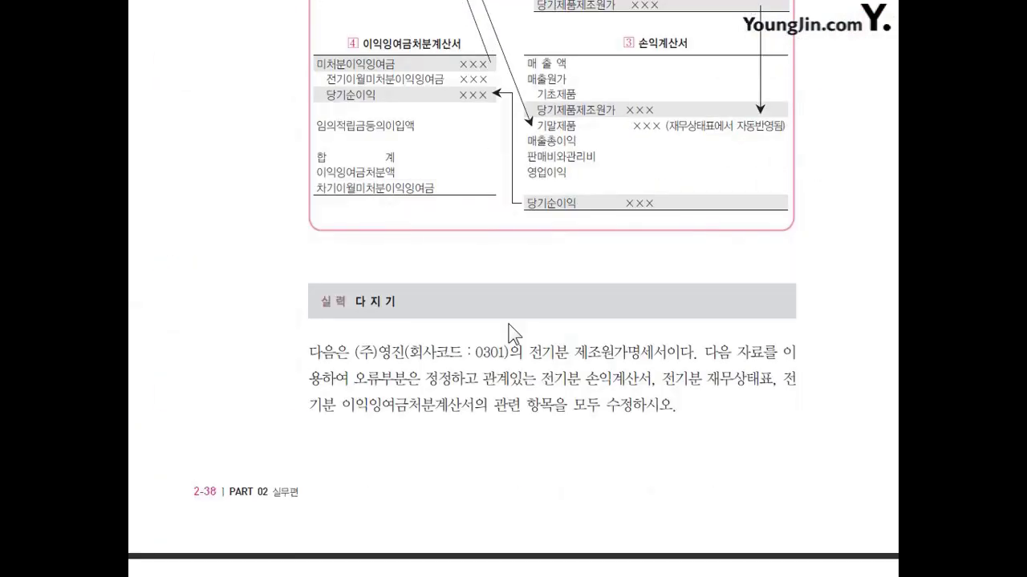
scroll(498, 323, "down", 4)
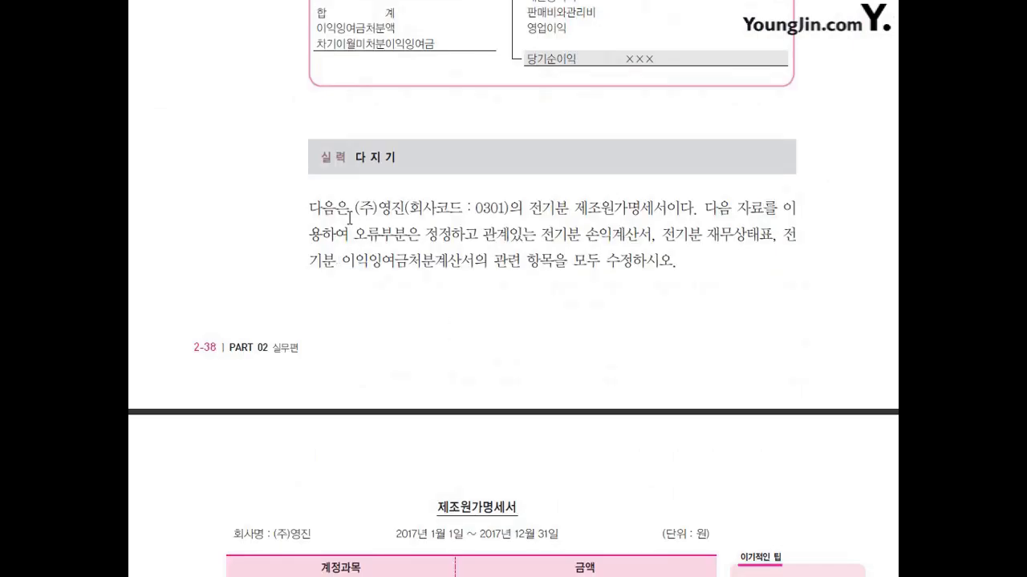
scroll(468, 299, "up", 5)
scroll(468, 297, "up", 8)
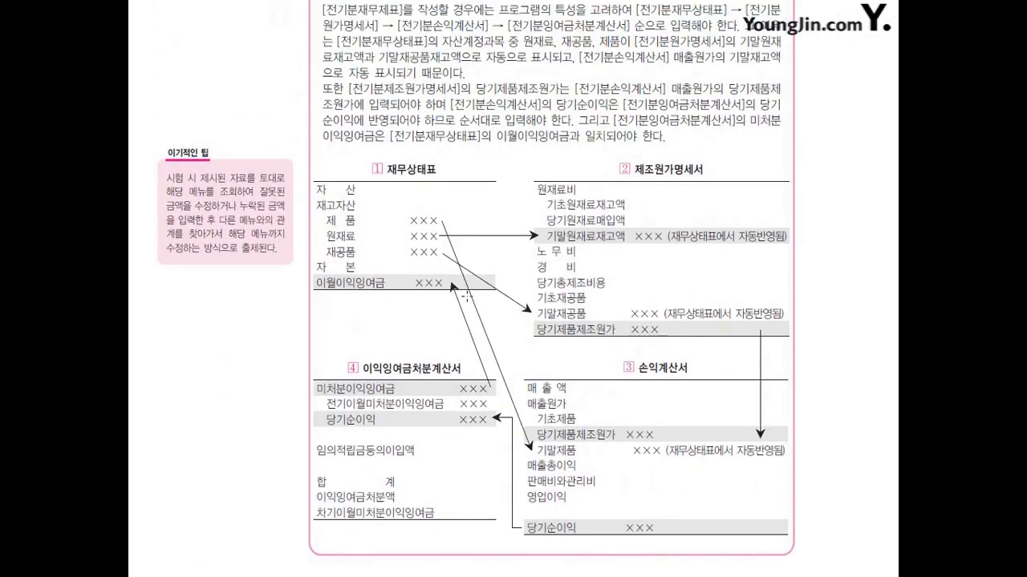
key("ctrl+2")
mouse_move(547, 234)
left_mouse_down()
mouse_move(538, 235)
mouse_move(547, 229)
left_mouse_up()
left_click_drag(540, 314, 533, 308)
left_click_drag(548, 243, 584, 241)
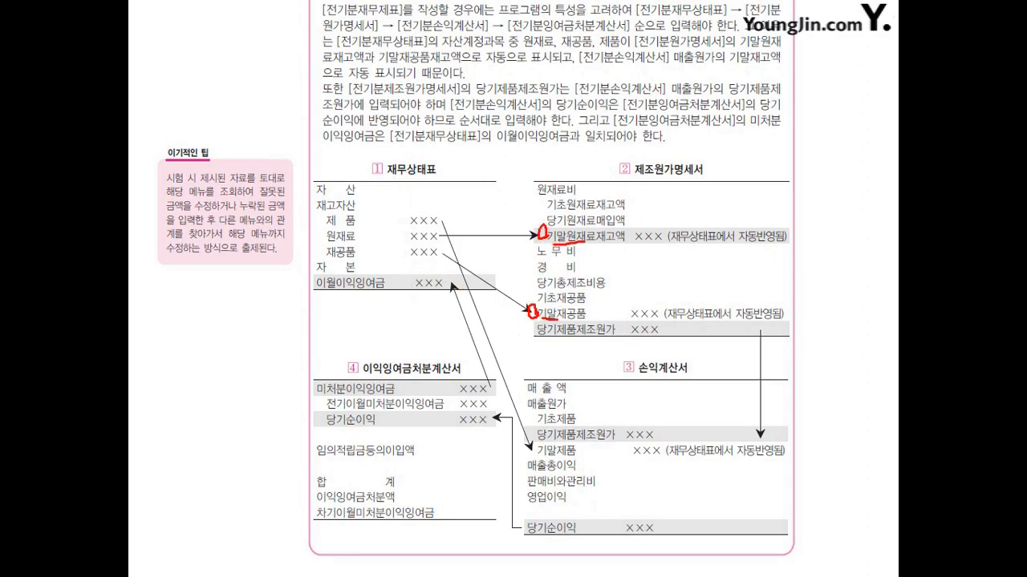
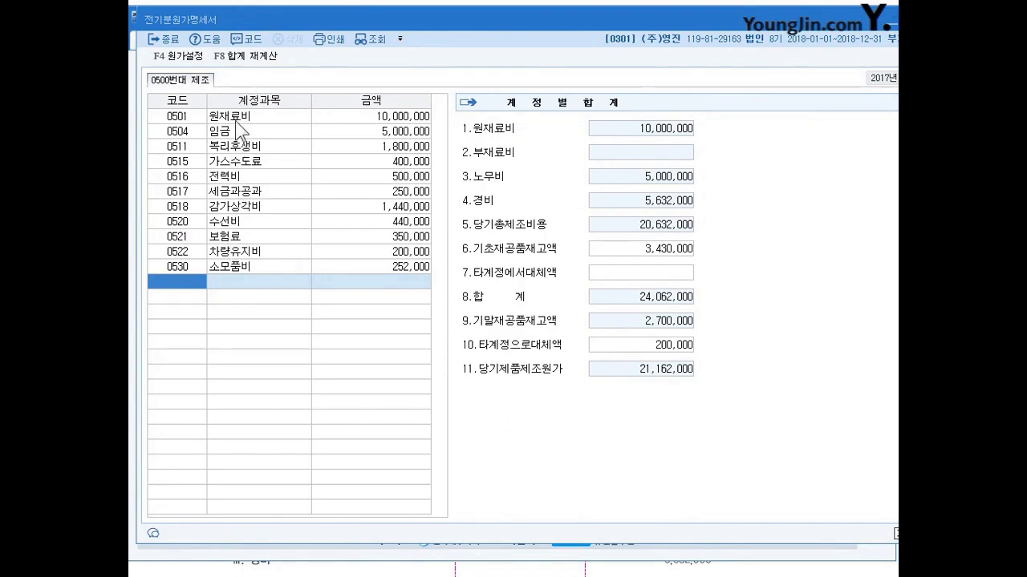
Step: In the 원재료비 (0501) breakdown of the 전기분원가명세서, set 당기원재료매입액 to 17,000,000 and apply it
left_click(414, 117)
left_click_drag(611, 169, 656, 150)
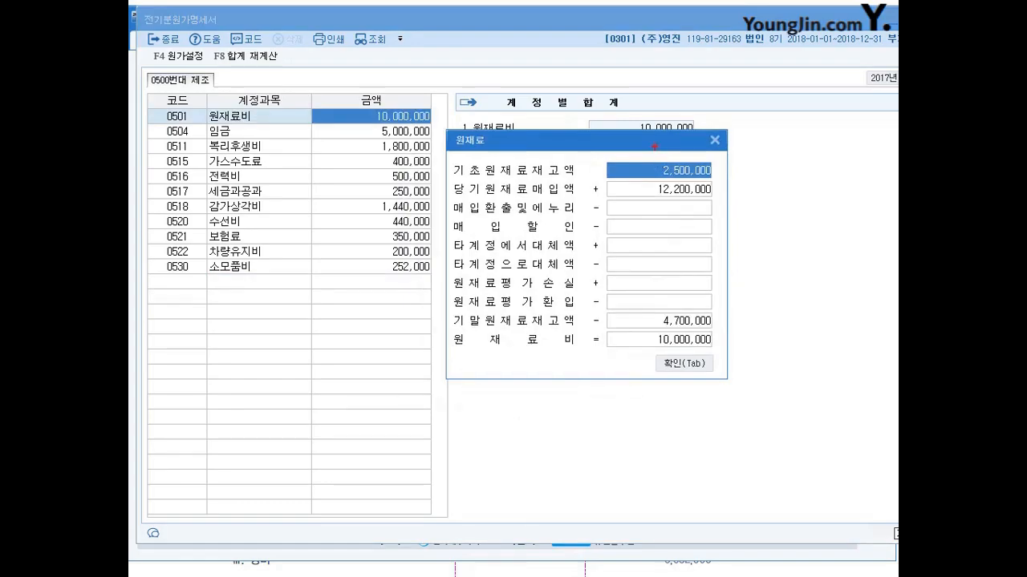
left_click_drag(629, 161, 642, 157)
mouse_move(629, 179)
left_mouse_down()
mouse_move(633, 192)
mouse_move(639, 180)
left_mouse_up()
mouse_move(698, 190)
left_mouse_down()
mouse_move(652, 199)
mouse_move(709, 201)
left_mouse_up()
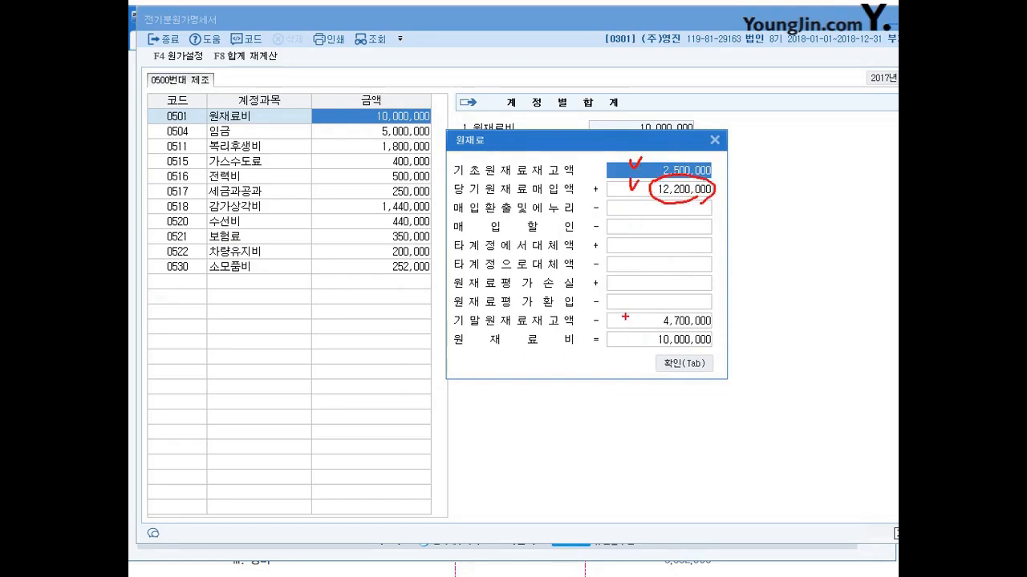
mouse_move(687, 303)
left_mouse_down()
mouse_move(672, 330)
mouse_move(706, 305)
left_mouse_up()
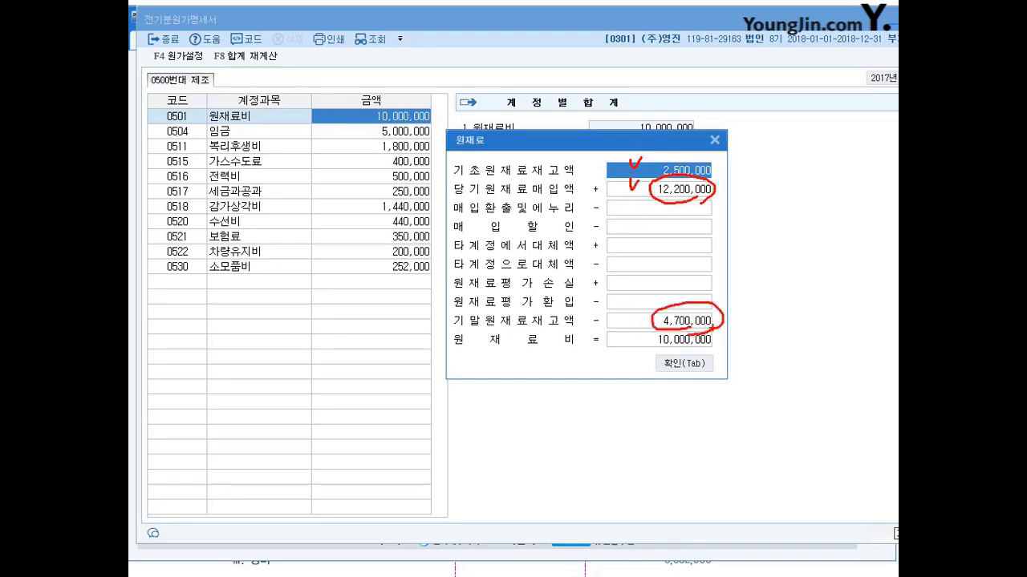
key("Escape")
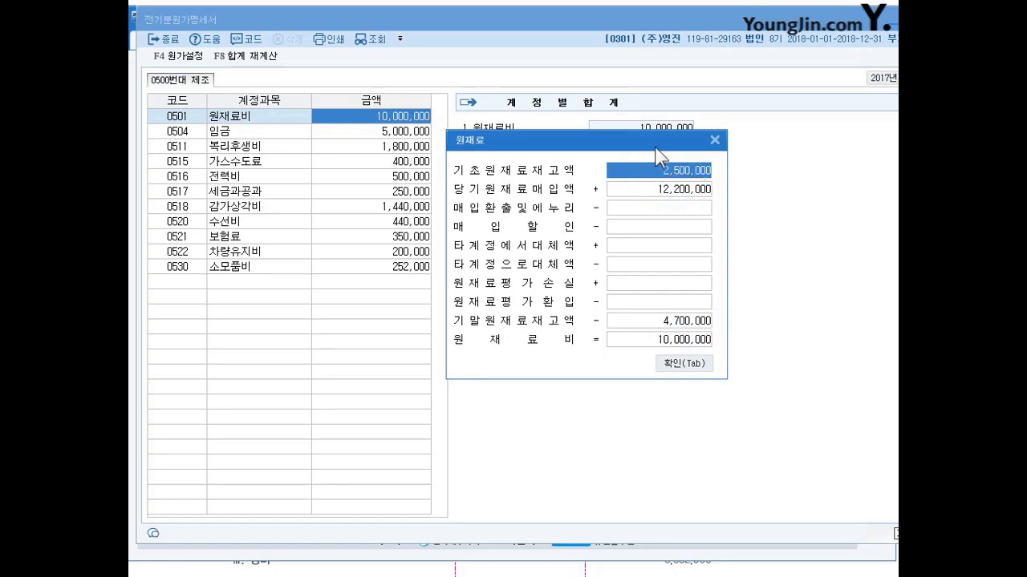
left_click(680, 193)
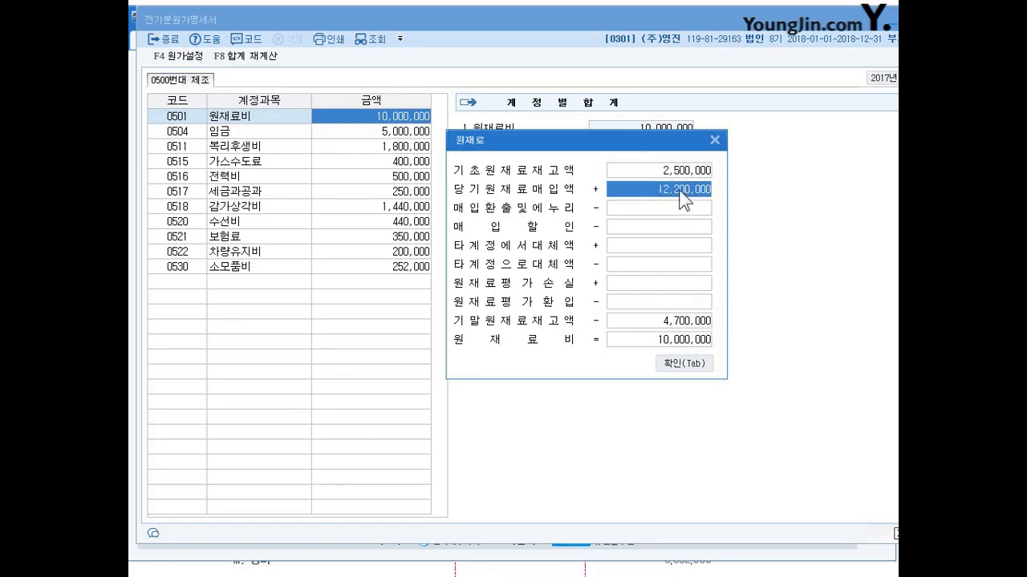
type("17000000")
key("Return")
left_click(677, 195)
left_click_drag(643, 134, 642, 111)
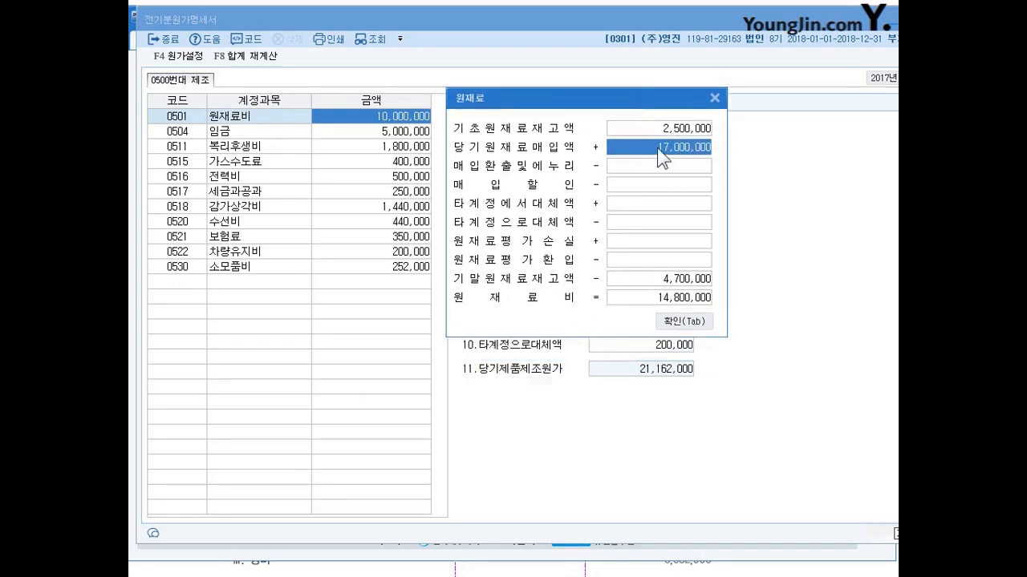
left_click(683, 321)
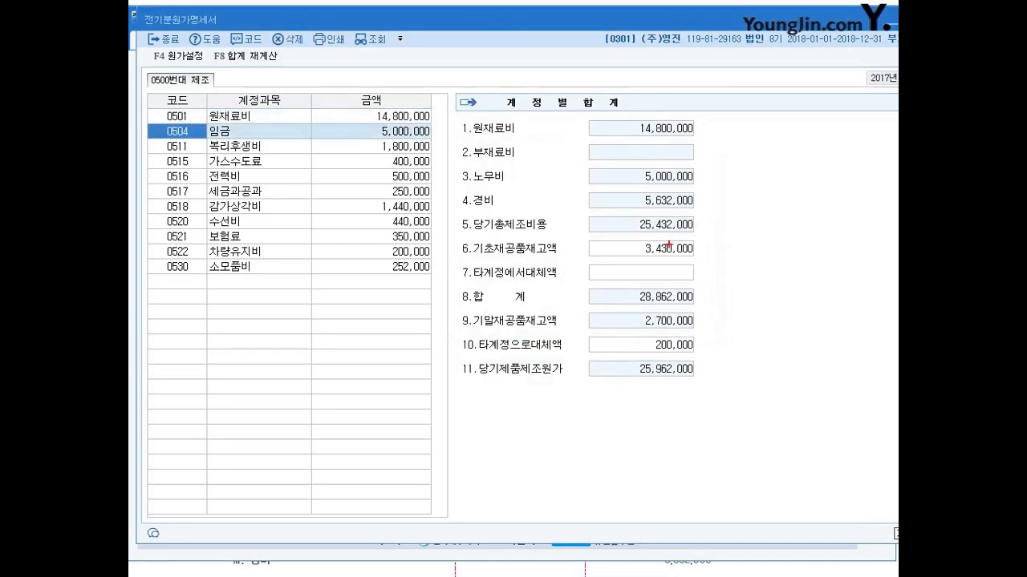
Step: Set the 임금 (0504) amount in the 전기분원가명세서 to 8,000,000
mouse_move(360, 105)
left_mouse_down()
mouse_move(364, 116)
mouse_move(371, 103)
left_mouse_up()
mouse_move(408, 140)
left_mouse_down()
mouse_move(372, 131)
mouse_move(415, 123)
left_mouse_up()
key("Escape")
left_click(412, 134)
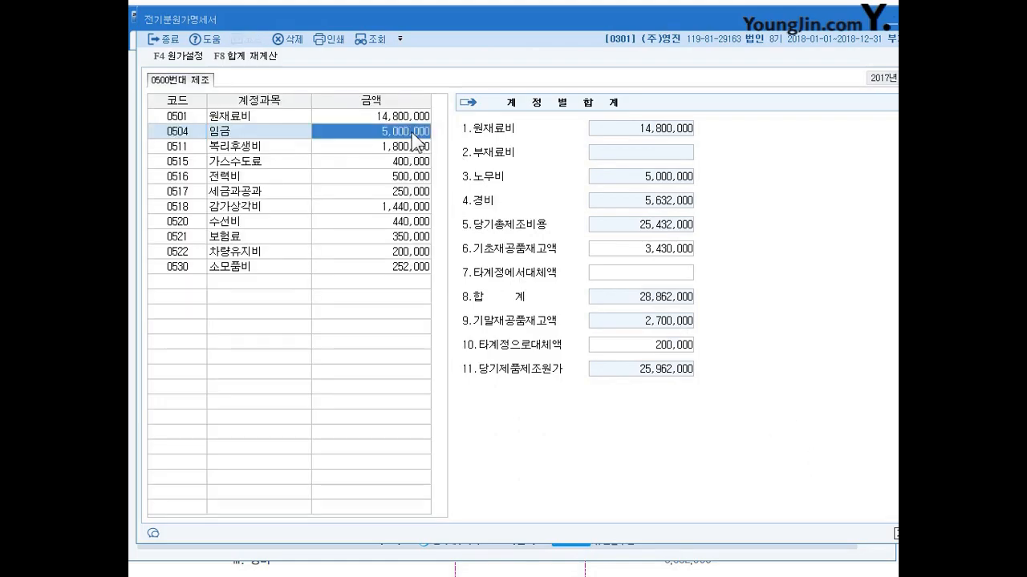
type("8000000")
key("Return")
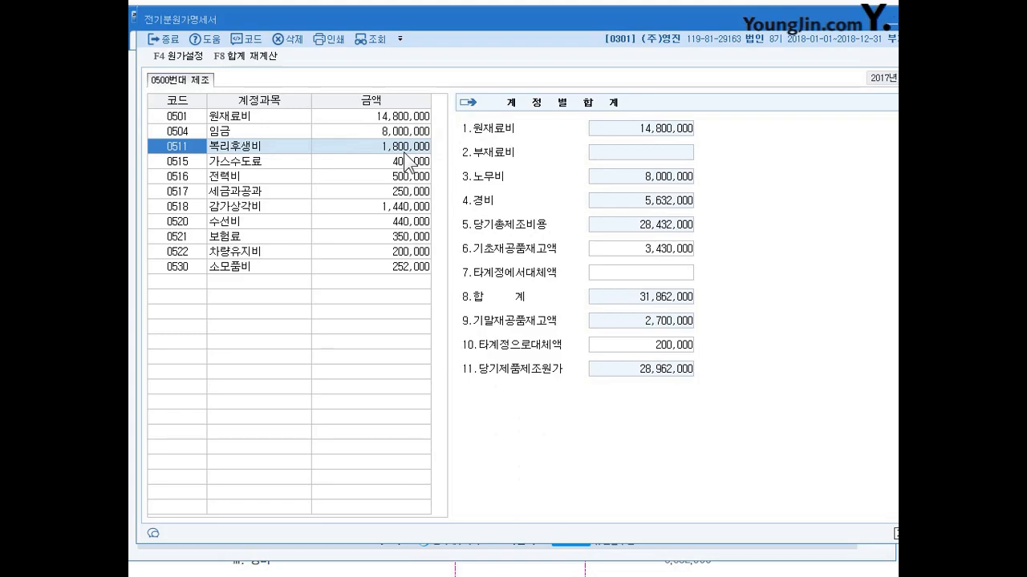
Step: Examine the amounts of the manufacturing expense accounts from 복리후생비 (0511) through 소모품비 (0530)
left_click(400, 177)
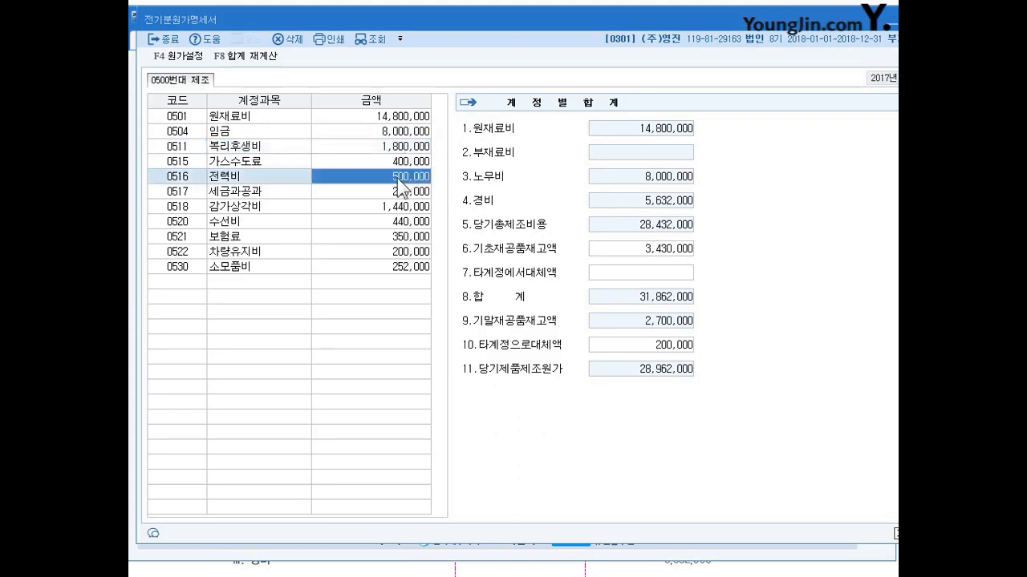
left_click(252, 151)
left_click(251, 157)
left_click(245, 176)
left_click(415, 147)
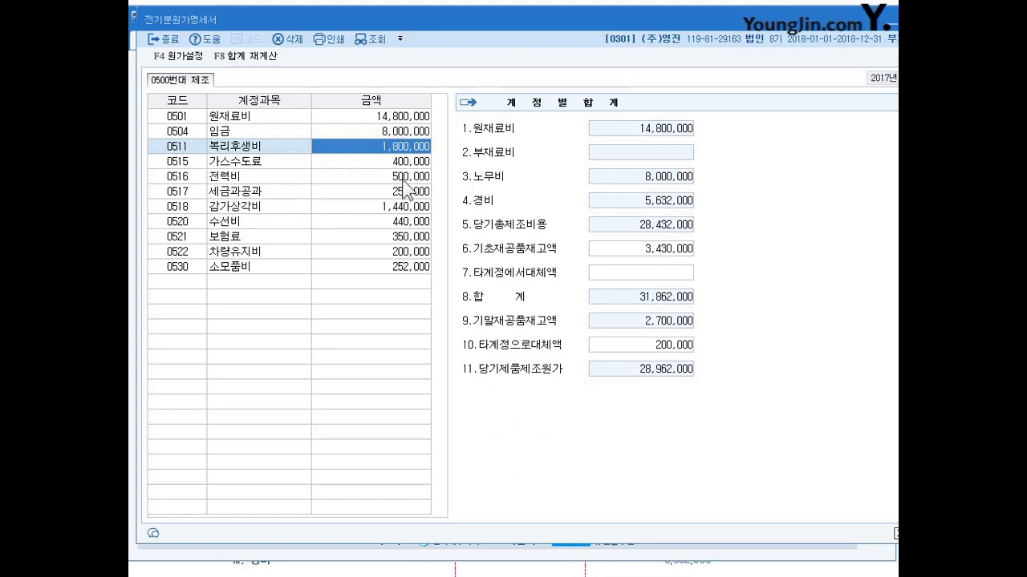
left_click(404, 179)
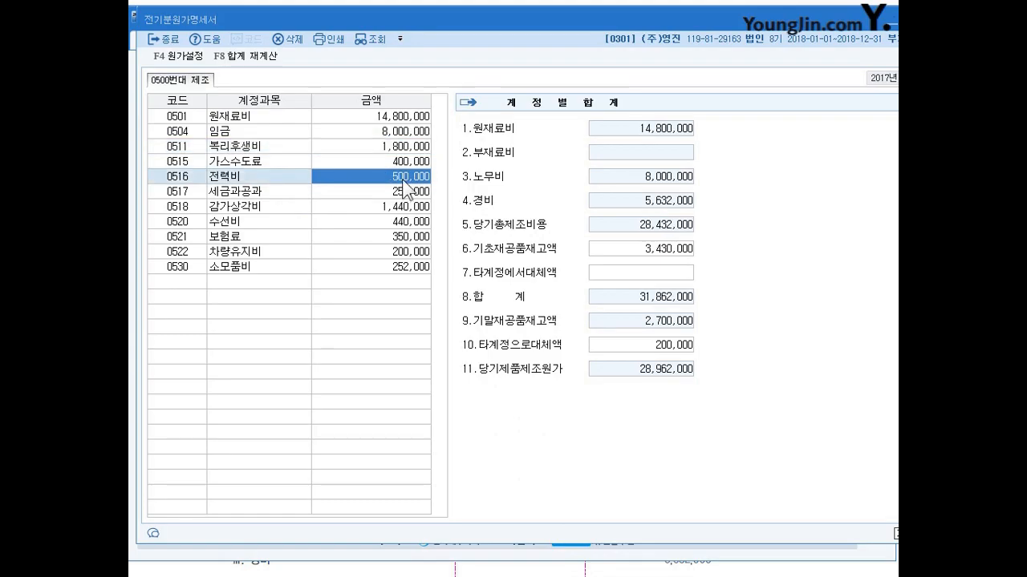
left_click(404, 166)
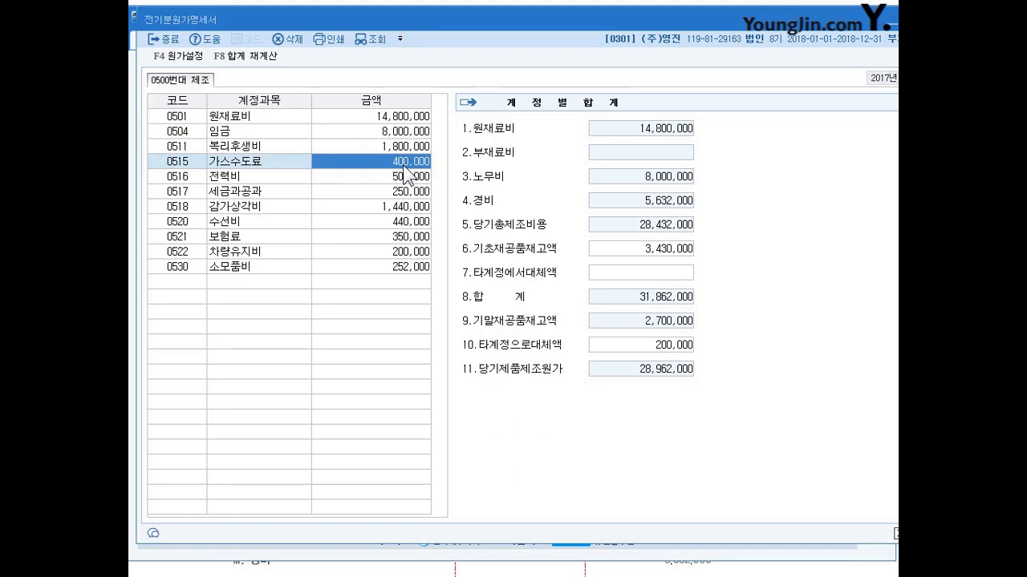
left_click(398, 149)
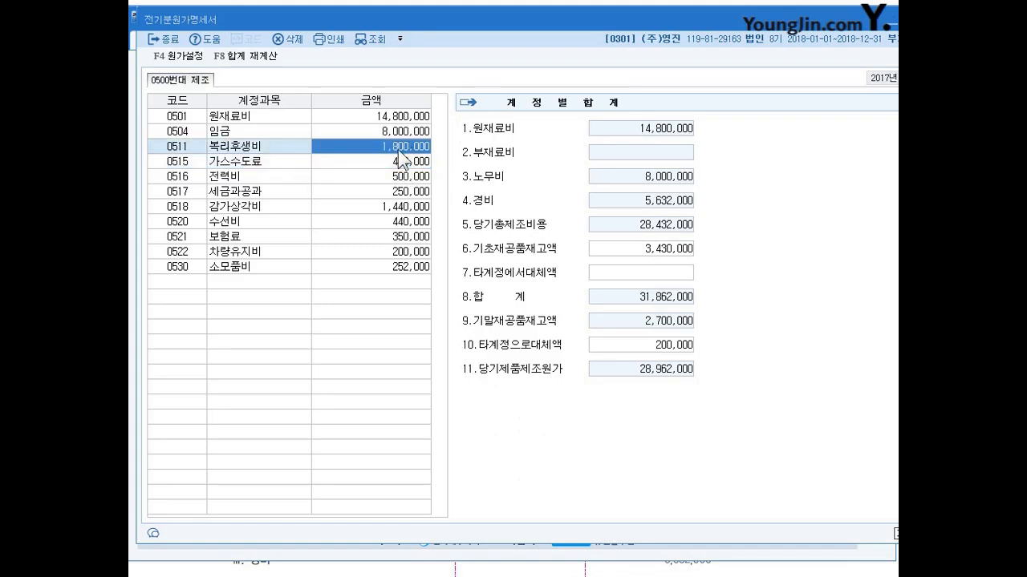
left_click(399, 176)
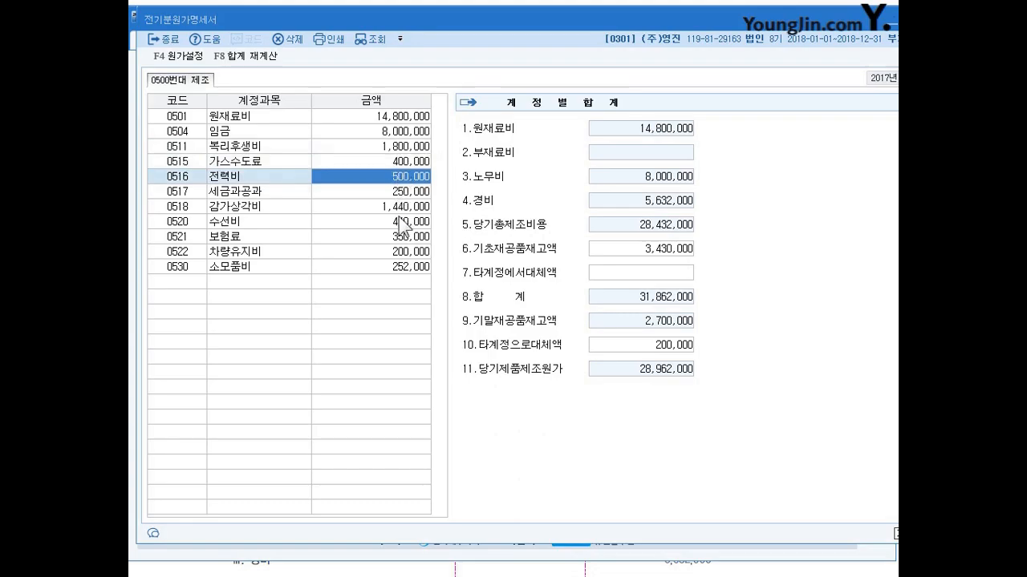
left_click(404, 208)
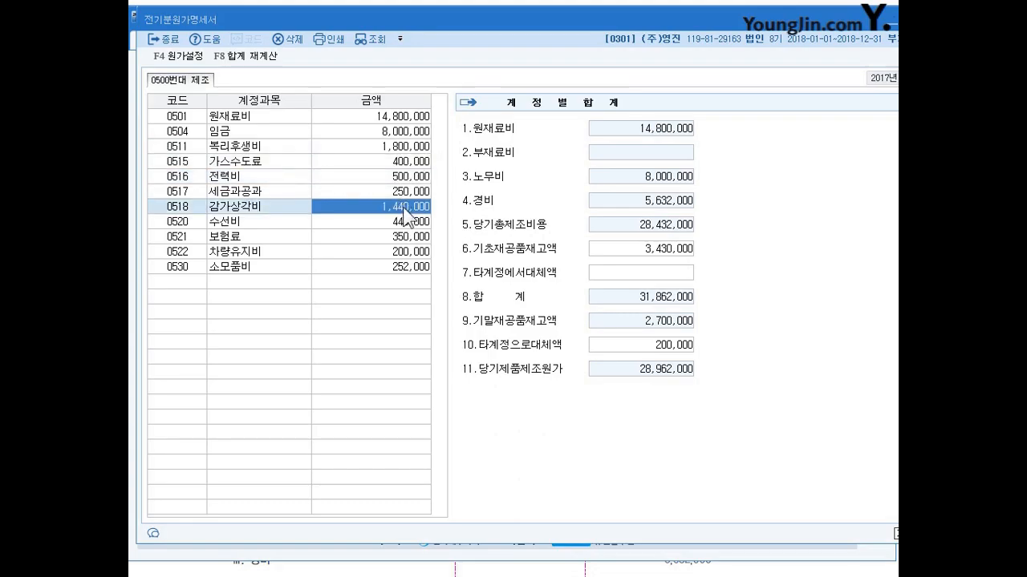
left_click(401, 273)
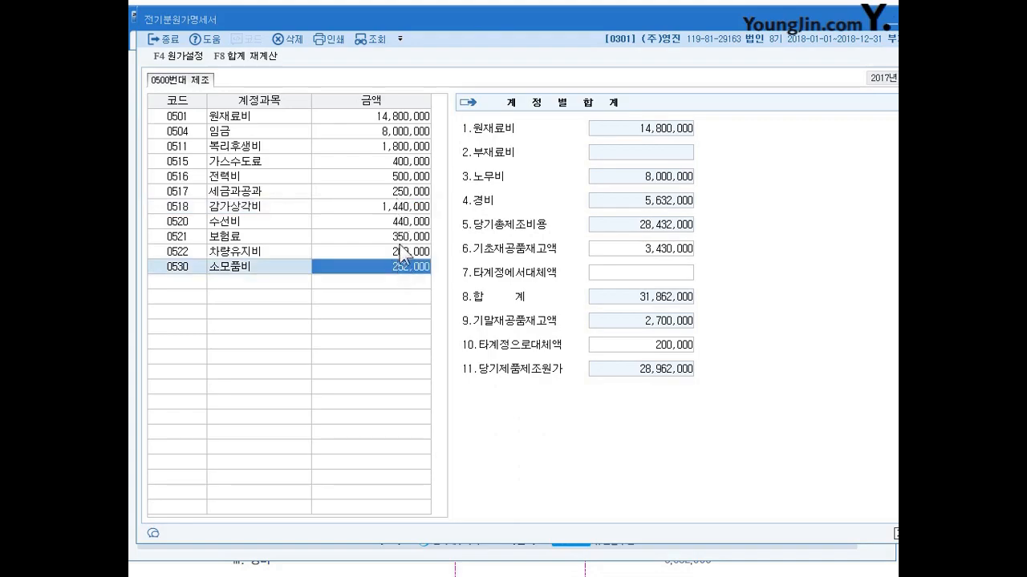
left_click(397, 163)
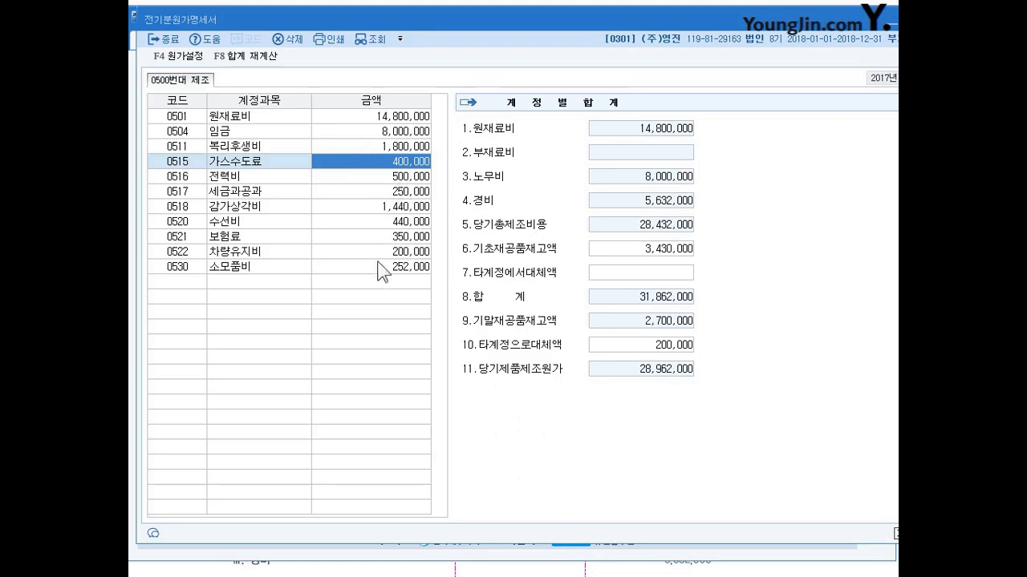
left_click(399, 193)
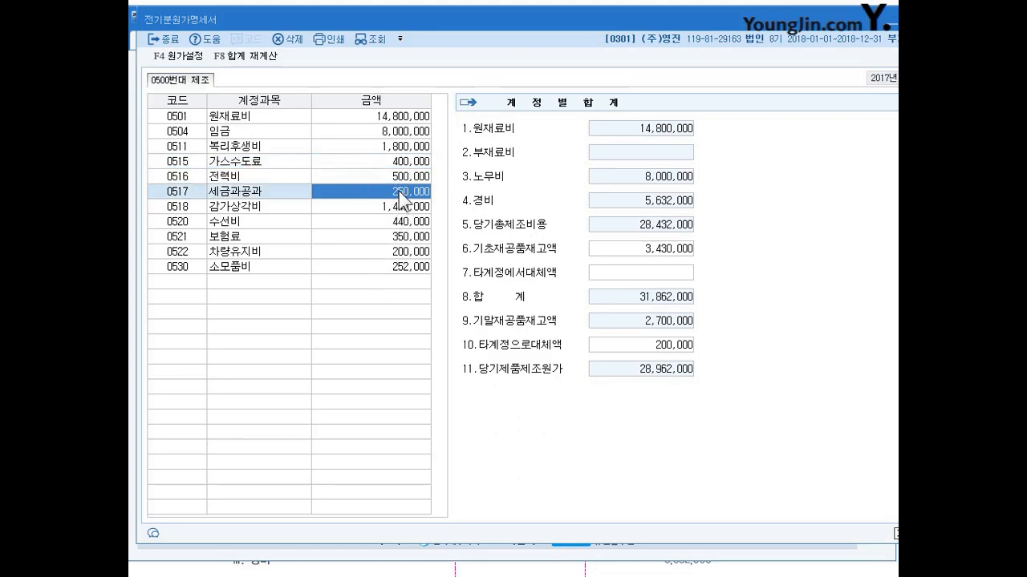
left_click(390, 222)
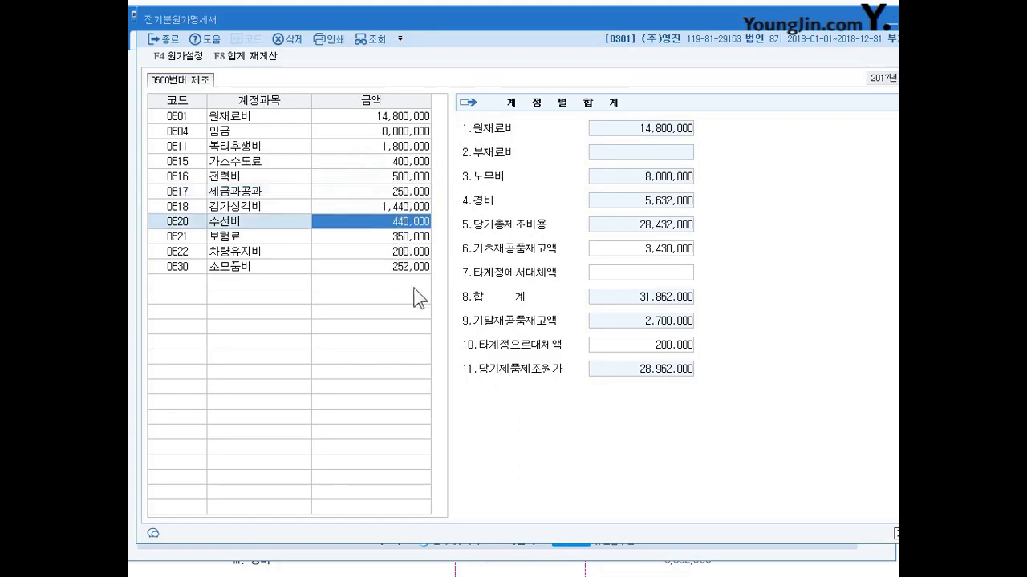
left_click(399, 239)
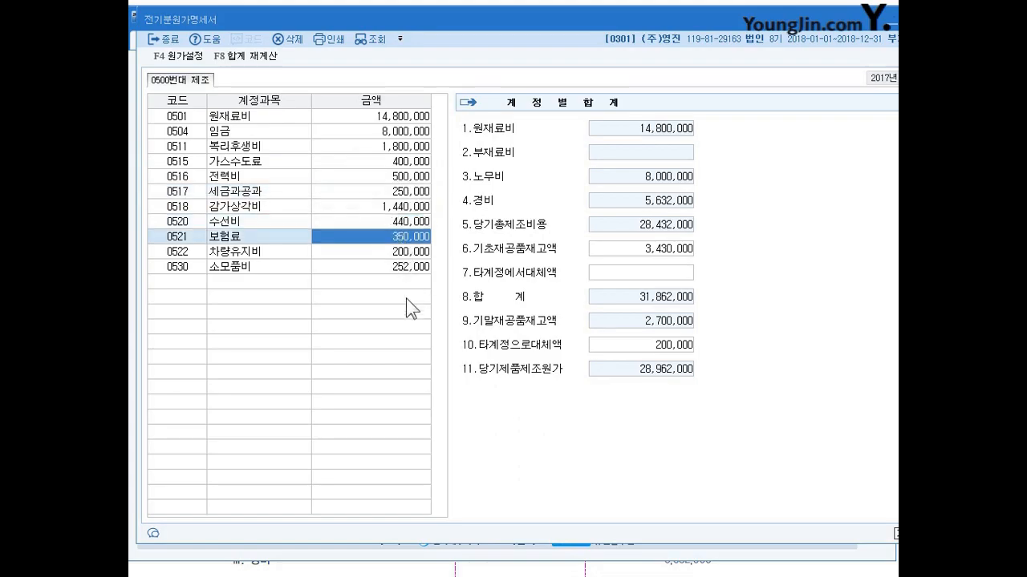
left_click(407, 252)
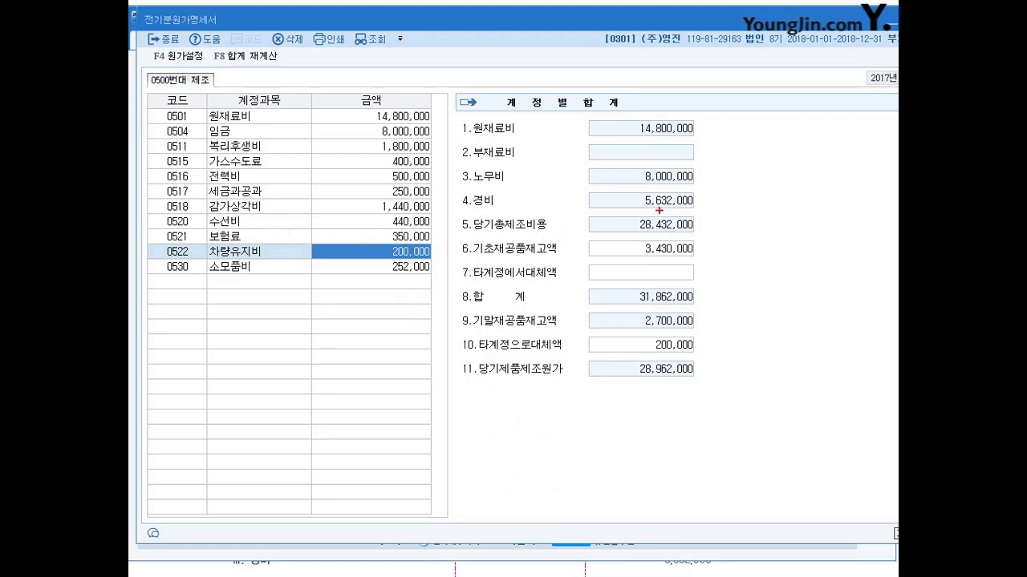
Step: Review 경비, 기초재공품재고액, 기말재공품재고액 and 당기제품제조원가 in the 계정별합계 summary of the 전기분원가명세서
mouse_move(691, 209)
left_mouse_down()
mouse_move(654, 190)
mouse_move(694, 210)
left_mouse_up()
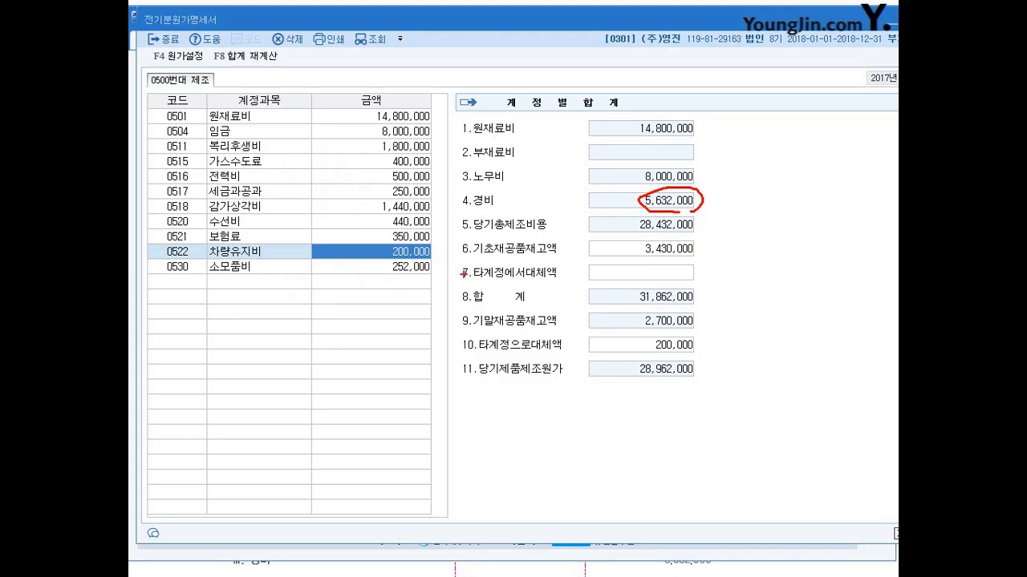
mouse_move(686, 264)
left_mouse_down()
mouse_move(635, 266)
mouse_move(692, 263)
left_mouse_up()
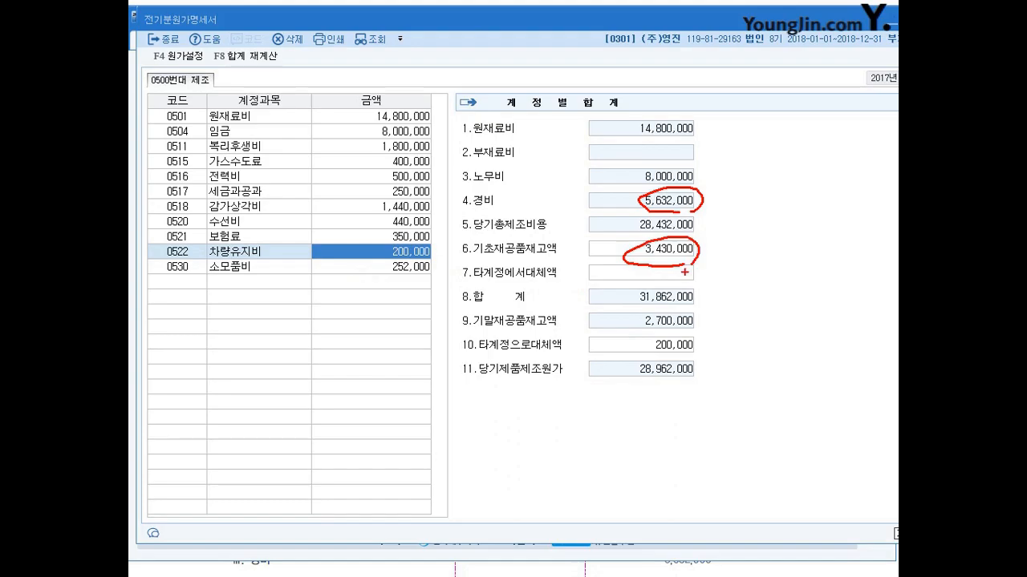
mouse_move(684, 331)
left_mouse_down()
mouse_move(646, 313)
mouse_move(691, 329)
left_mouse_up()
left_click_drag(627, 382, 691, 381)
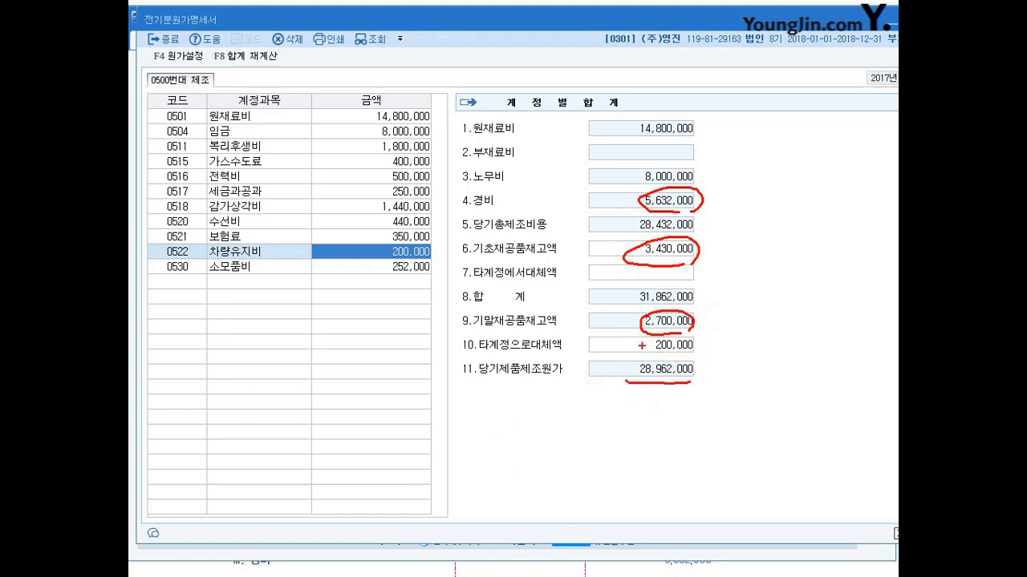
key("Escape")
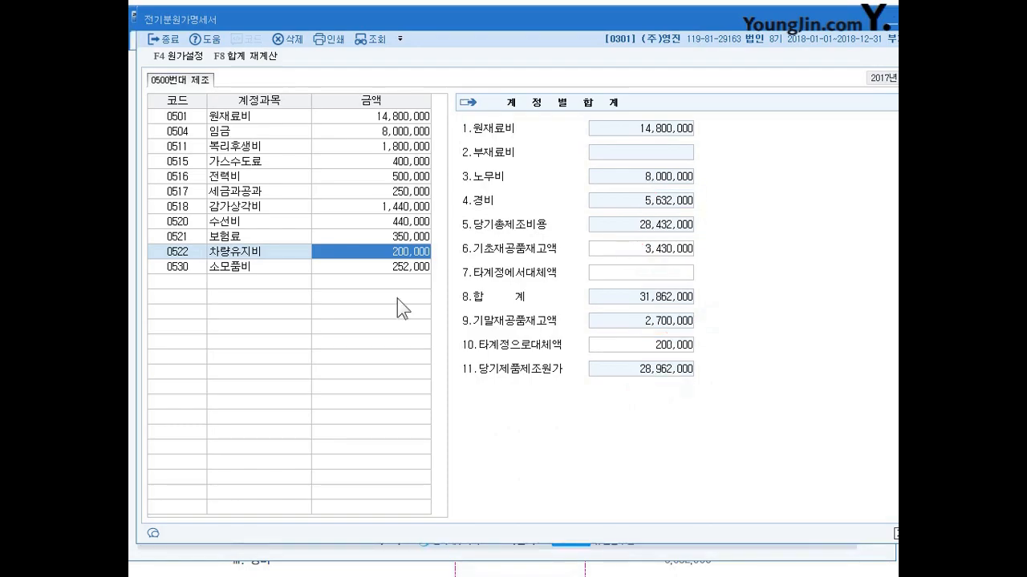
left_click_drag(426, 16, 418, 17)
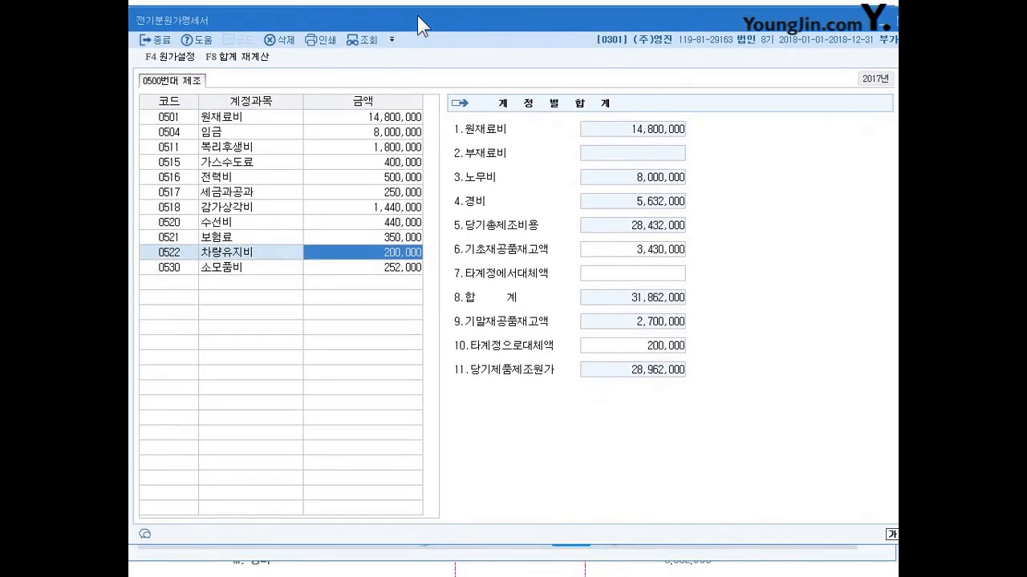
left_click_drag(417, 16, 417, 10)
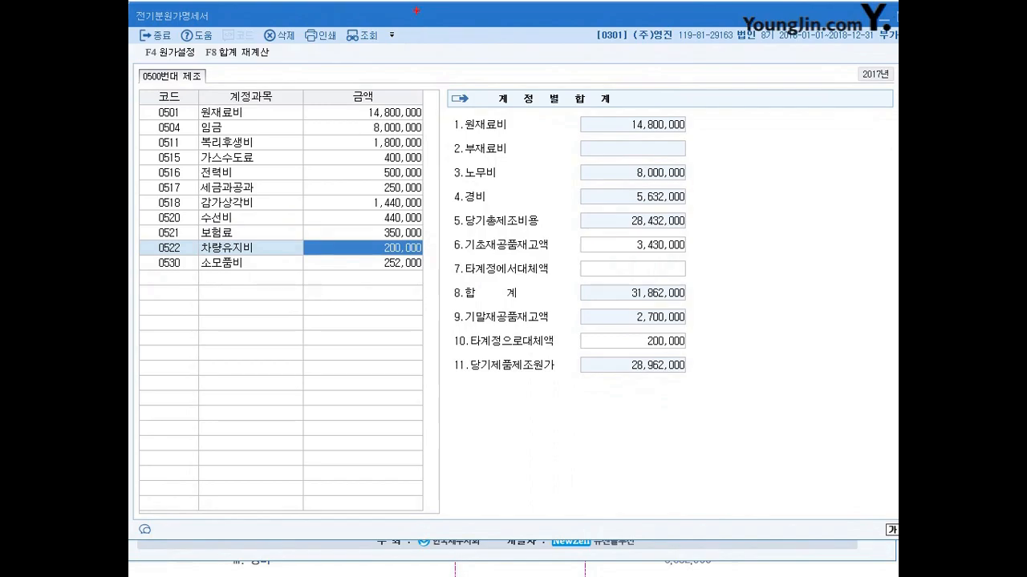
mouse_move(452, 356)
left_mouse_down()
mouse_move(450, 370)
mouse_move(460, 352)
mouse_move(695, 353)
mouse_move(694, 375)
mouse_move(459, 379)
left_mouse_up()
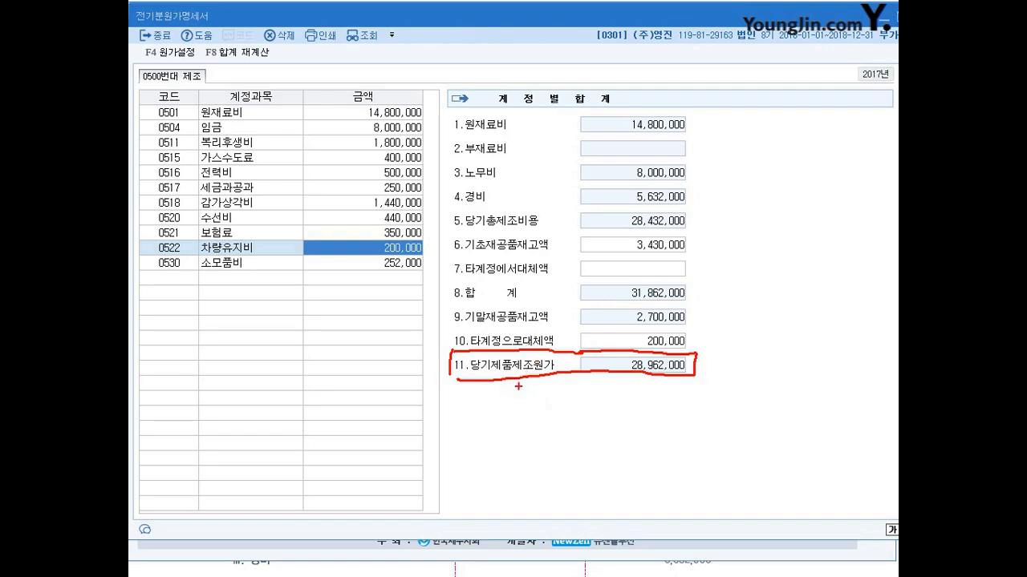
left_click_drag(440, 357, 439, 374)
mouse_move(480, 376)
left_mouse_down()
mouse_move(694, 379)
mouse_move(675, 386)
left_mouse_up()
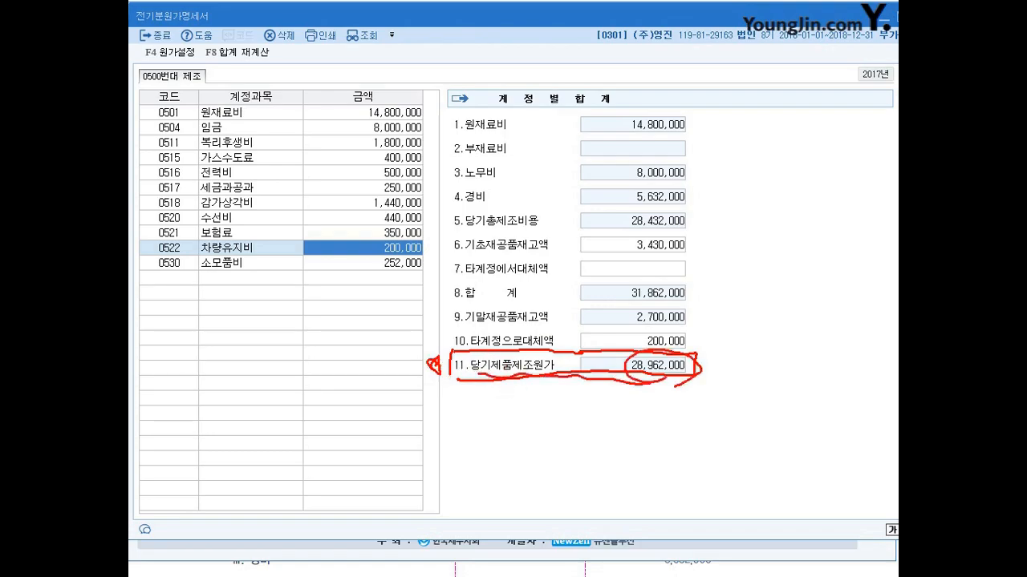
key("Escape")
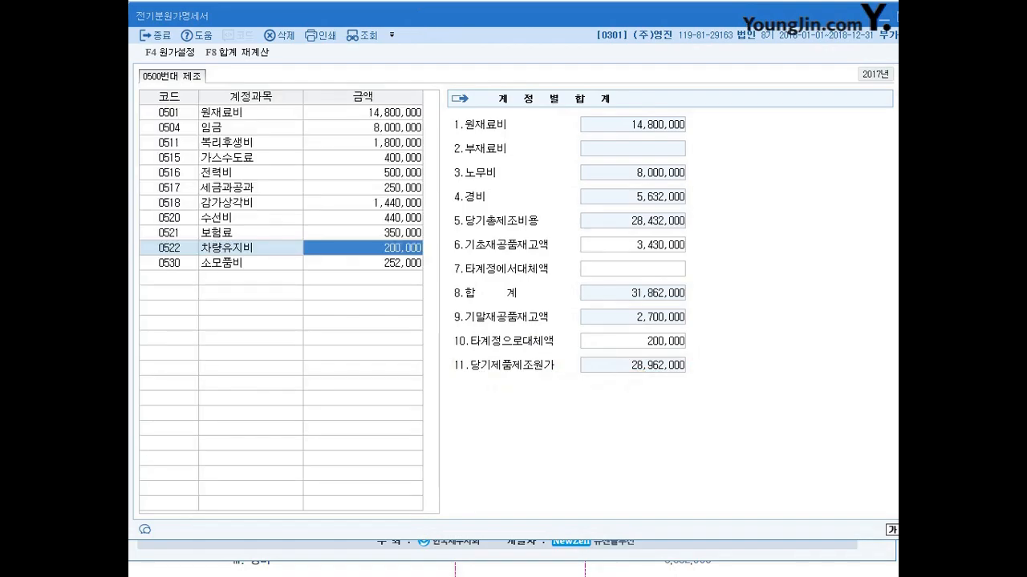
Step: Switch from the 전기분원가명세서 to the 전기분손익계산서 and open its 제품매출원가 (0455) breakdown
key("Escape")
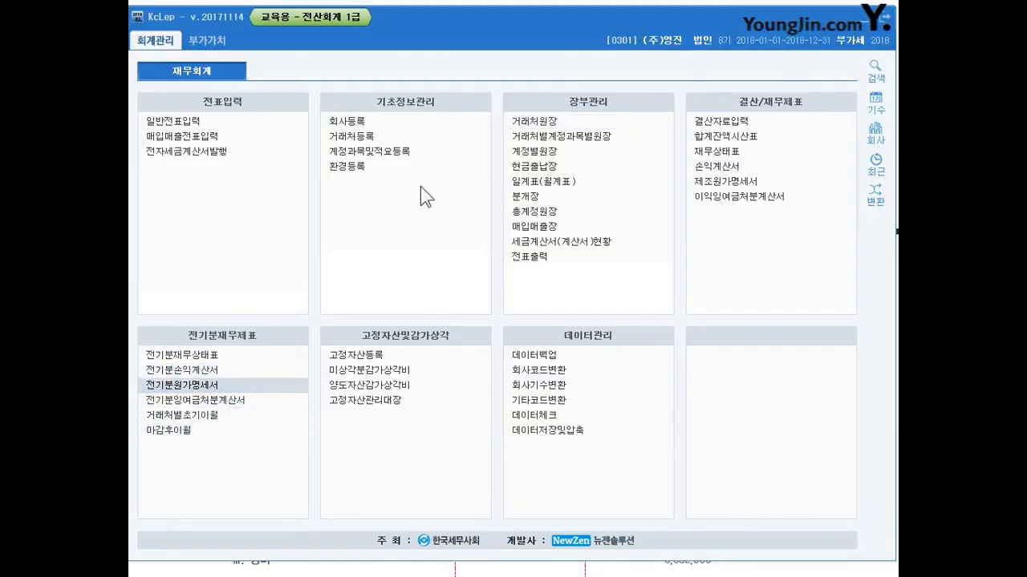
key("Up")
key("Return")
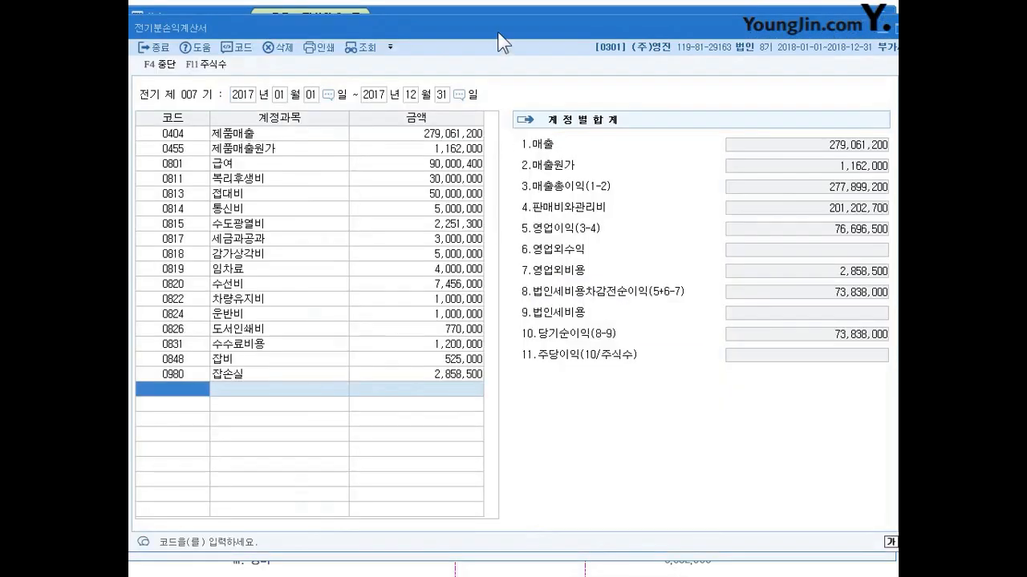
left_click_drag(498, 31, 507, 28)
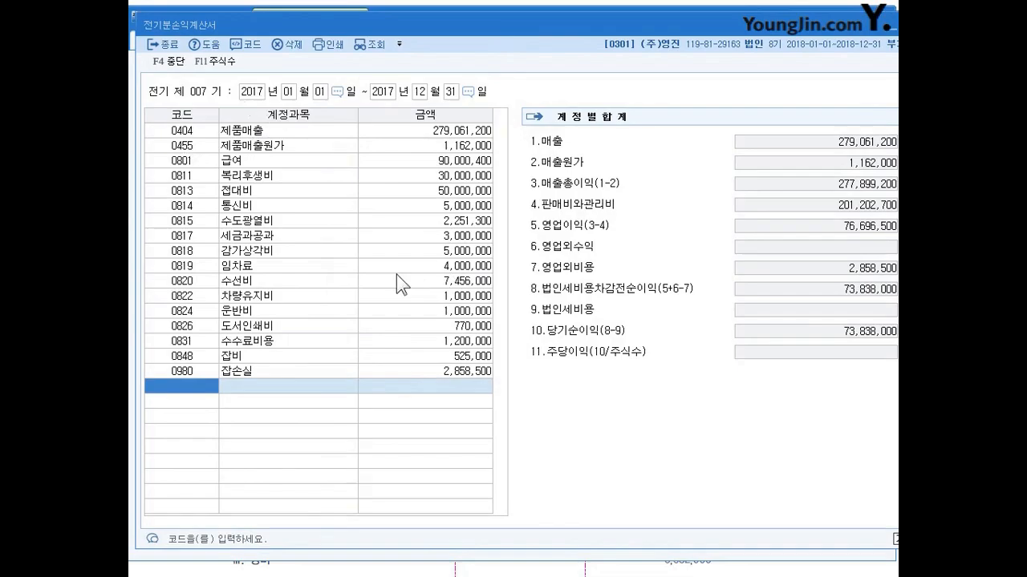
left_click(441, 146)
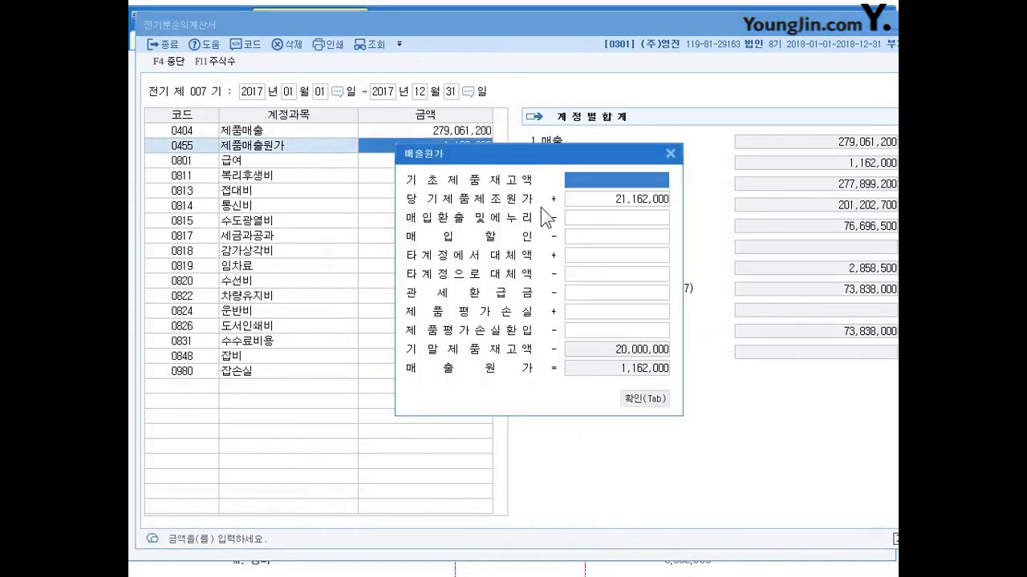
Step: Set 당기제품제조원가 to 28,962,000 in the 매출원가 breakdown and confirm the breakdown
left_click_drag(579, 156, 592, 167)
left_click(656, 213)
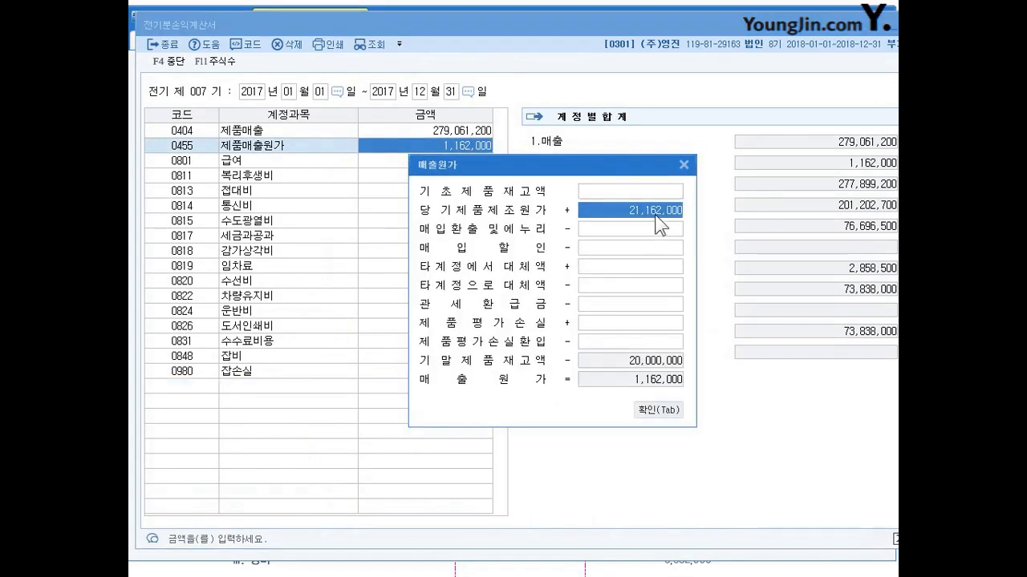
mouse_move(675, 231)
left_mouse_down()
mouse_move(599, 217)
mouse_move(688, 217)
mouse_move(682, 228)
left_mouse_up()
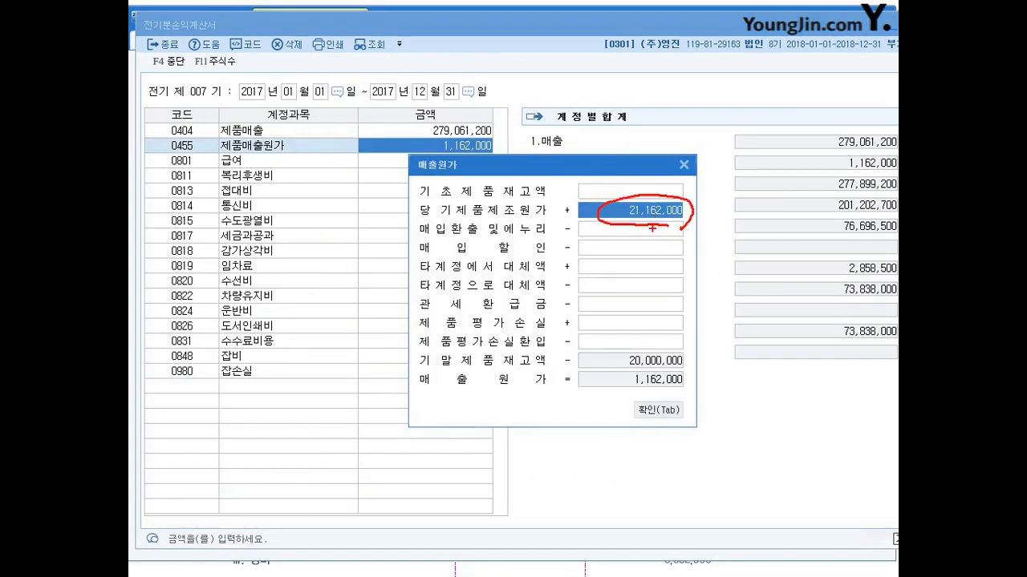
left_click_drag(592, 200, 594, 222)
key("Escape")
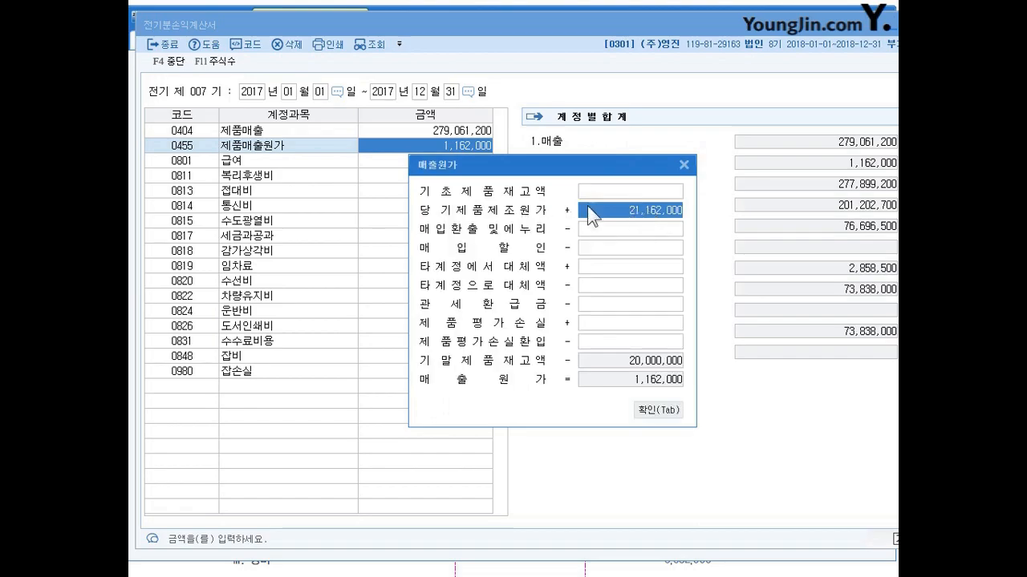
left_click_drag(607, 165, 548, 166)
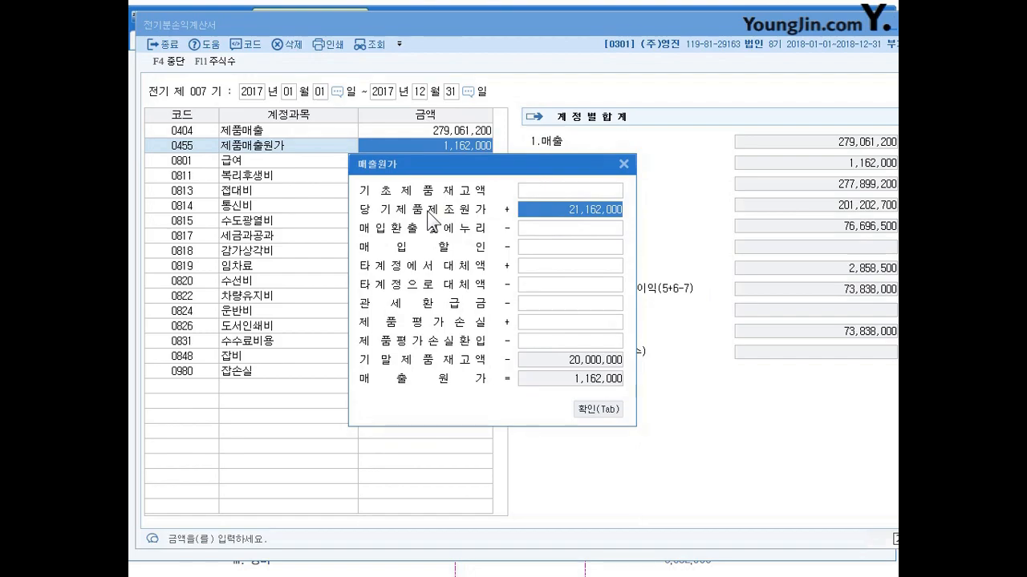
left_click_drag(507, 156, 509, 154)
left_click_drag(418, 163, 416, 155)
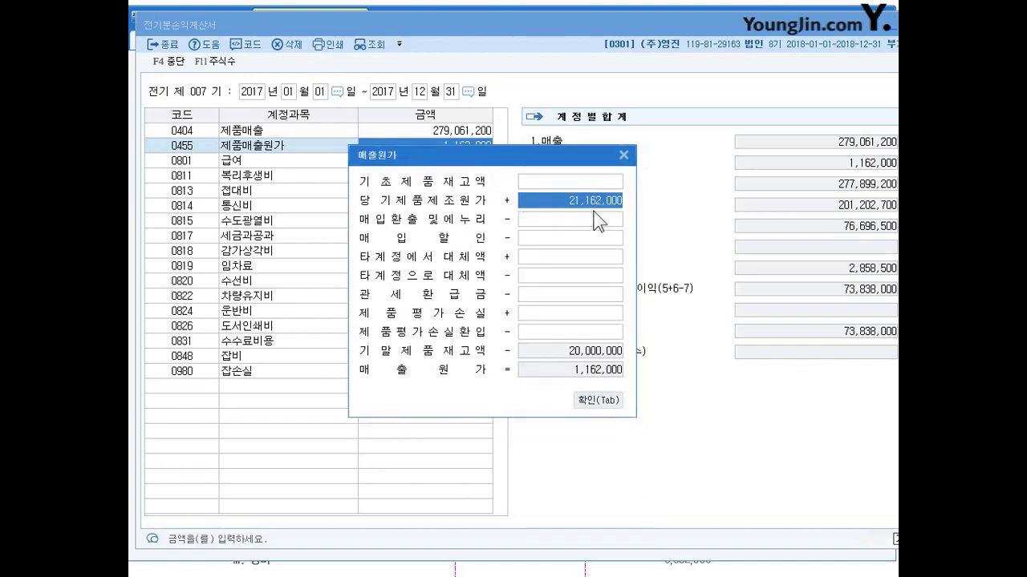
key("Delete")
type("28,962,000")
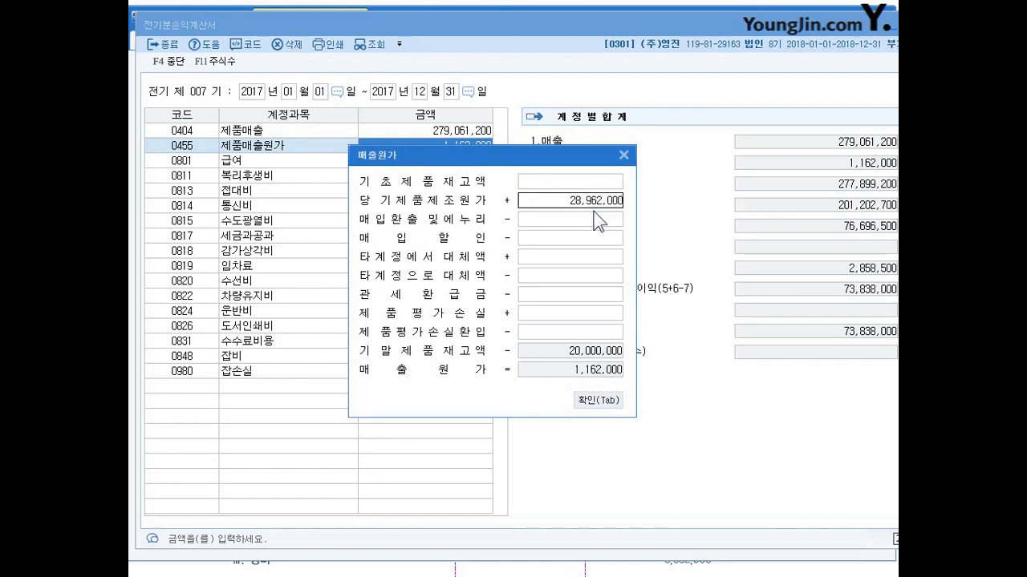
key("Return")
key("Up")
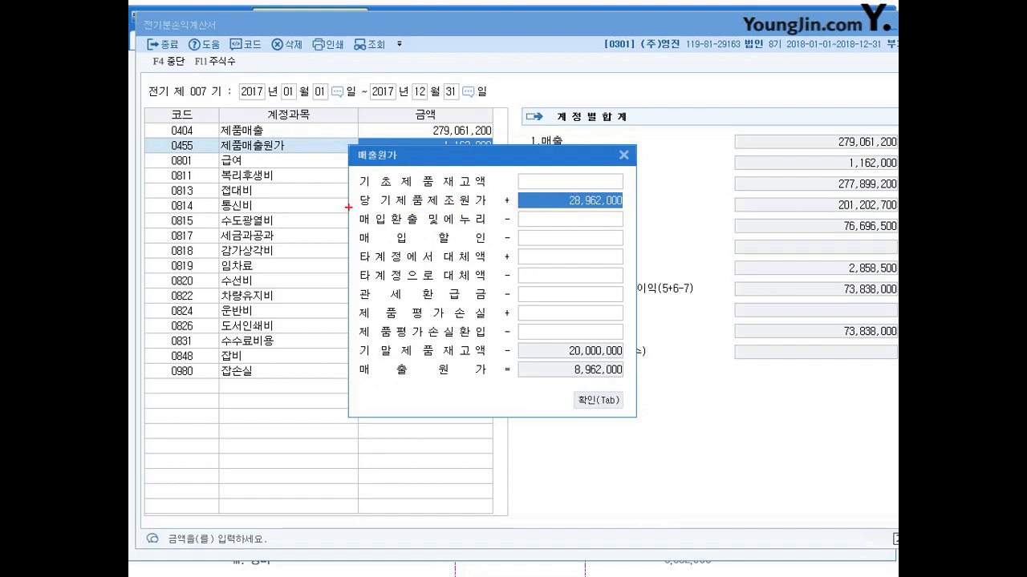
mouse_move(353, 203)
left_mouse_down()
mouse_move(343, 207)
mouse_move(348, 197)
left_mouse_up()
mouse_move(614, 212)
left_mouse_down()
mouse_move(608, 180)
mouse_move(623, 205)
left_mouse_up()
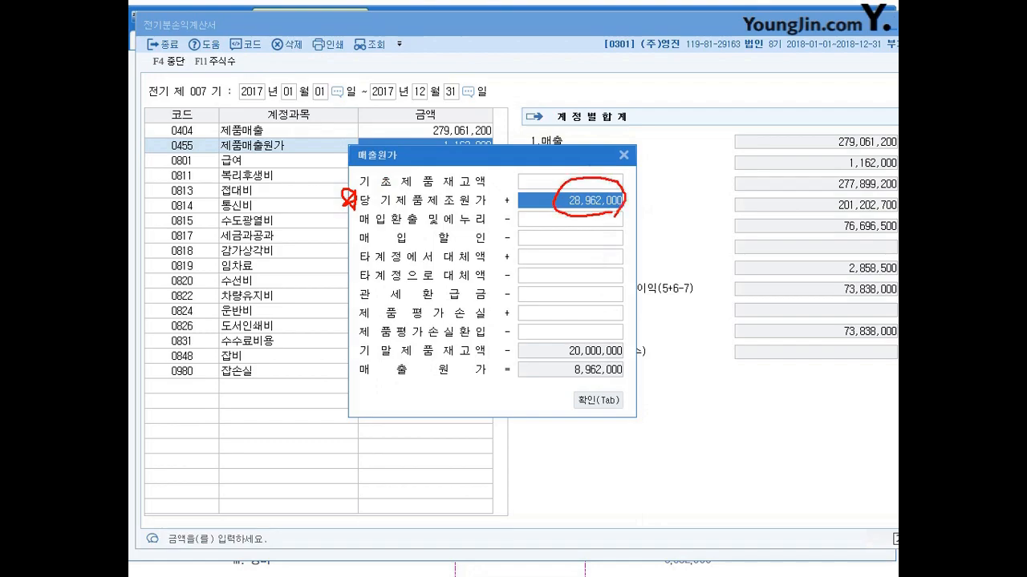
key("Escape")
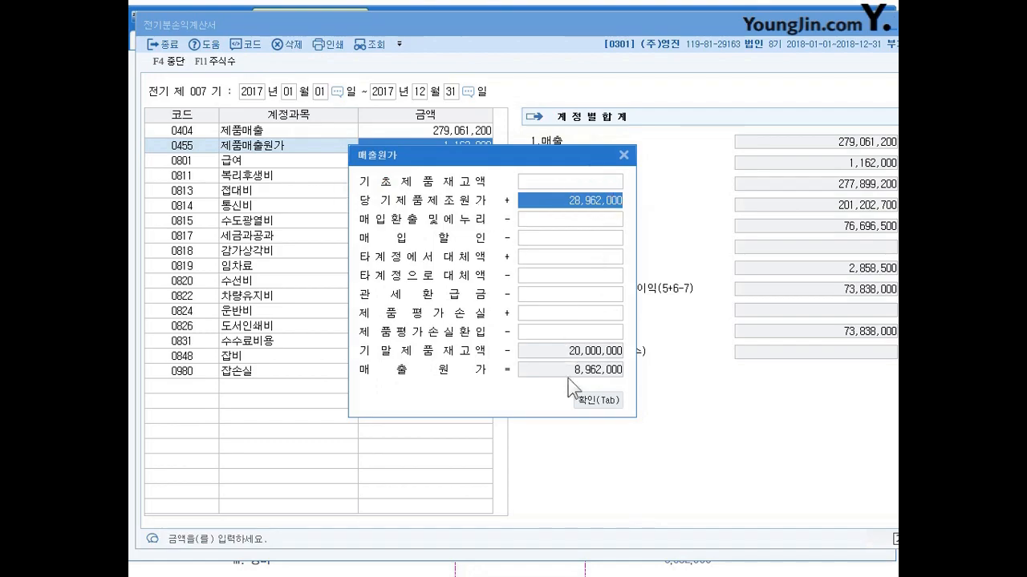
left_click(598, 400)
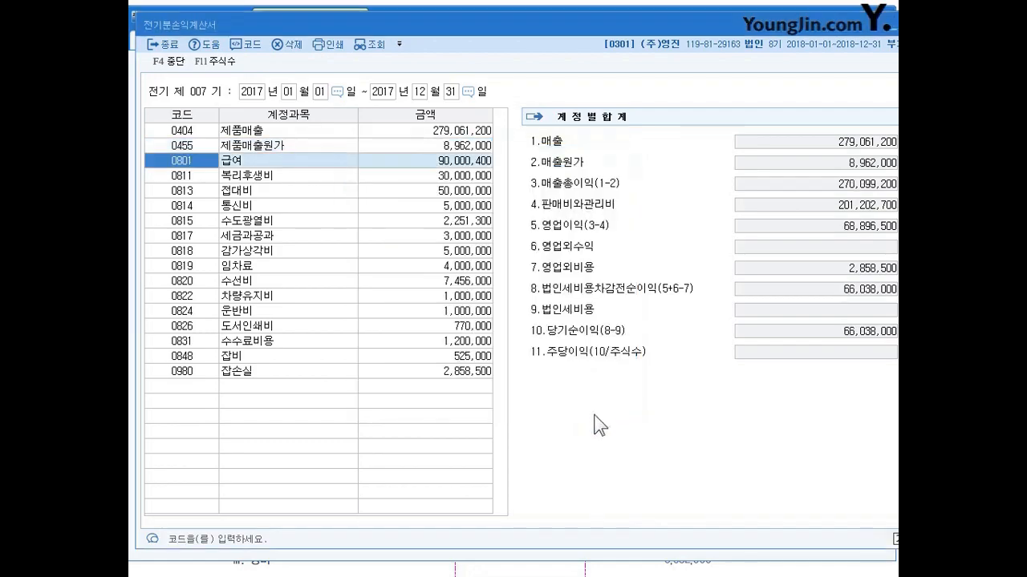
Step: Review the recalculated 당기순이익 in the 계정별합계 summary of the 전기분손익계산서
key("ctrl+2")
key("Escape")
left_click_drag(721, 27, 679, 12)
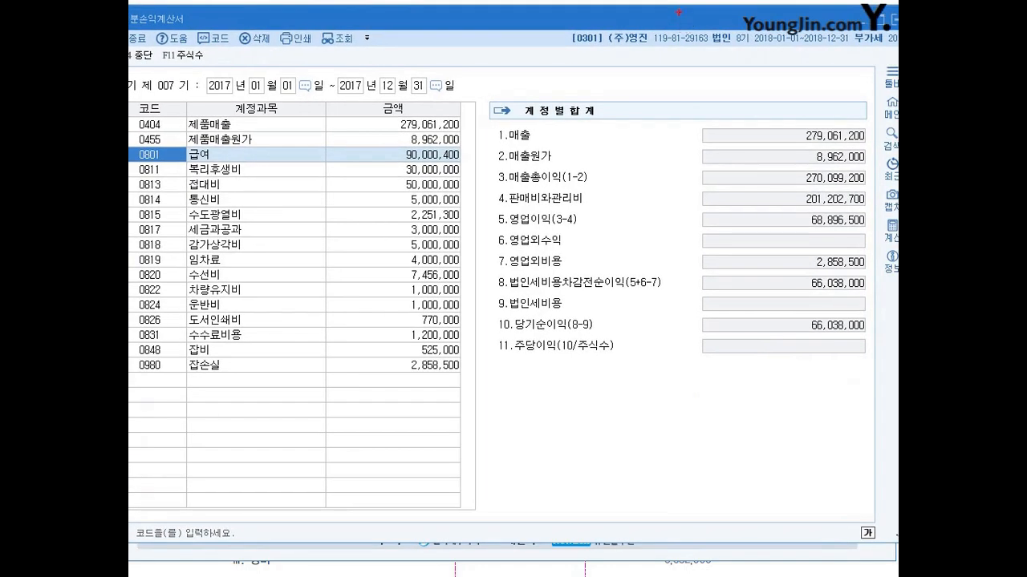
left_click_drag(795, 318, 847, 337)
left_click_drag(794, 317, 852, 340)
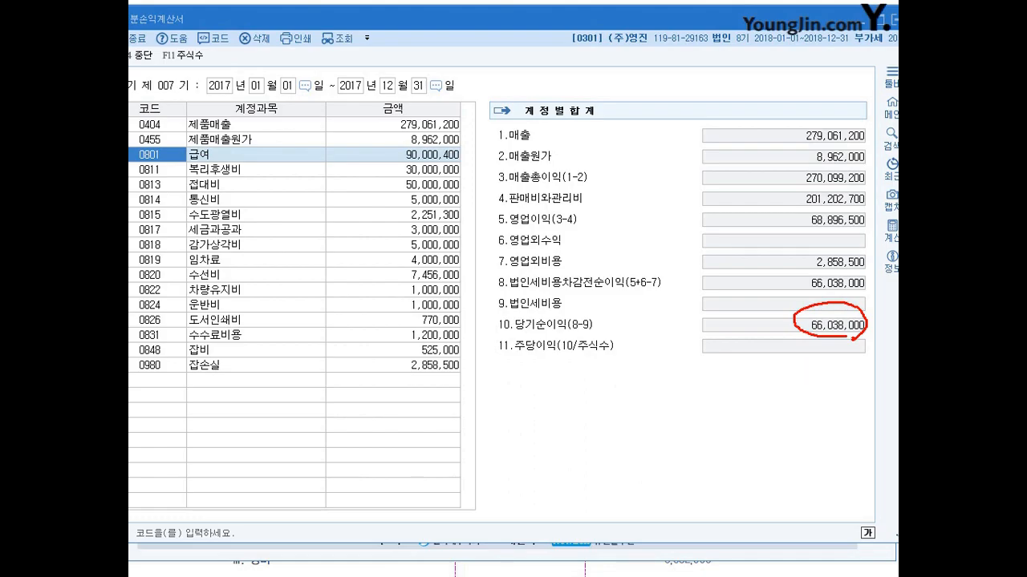
key("Escape")
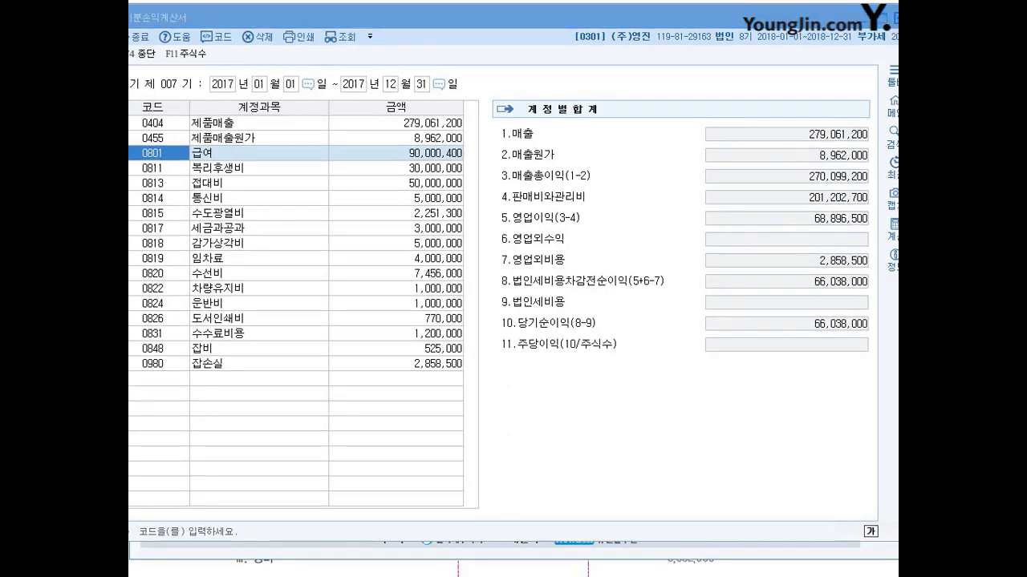
Step: Close the 전기분손익계산서 and open the 전기분잉여금처분계산서
left_click(895, 19)
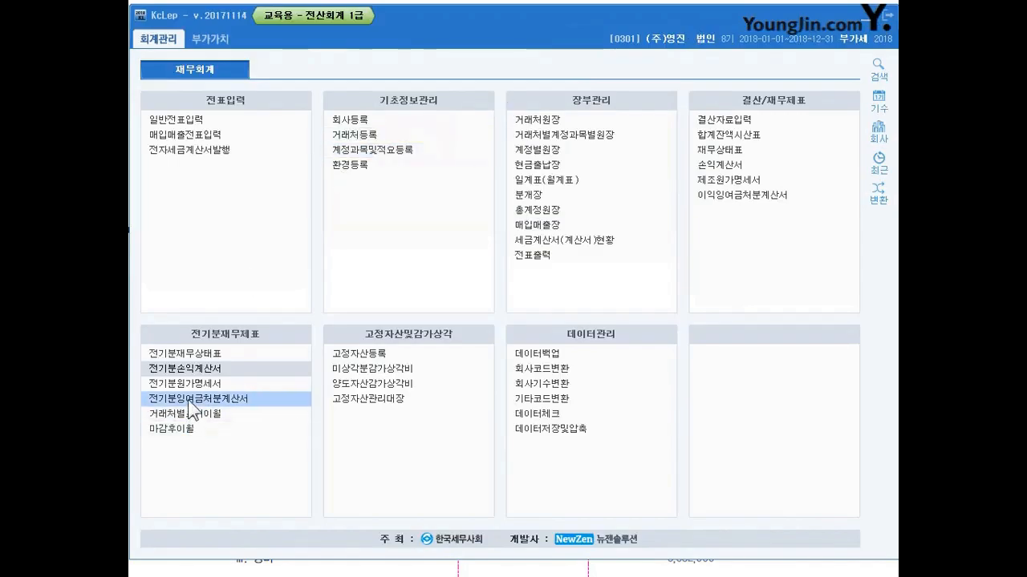
key("Down")
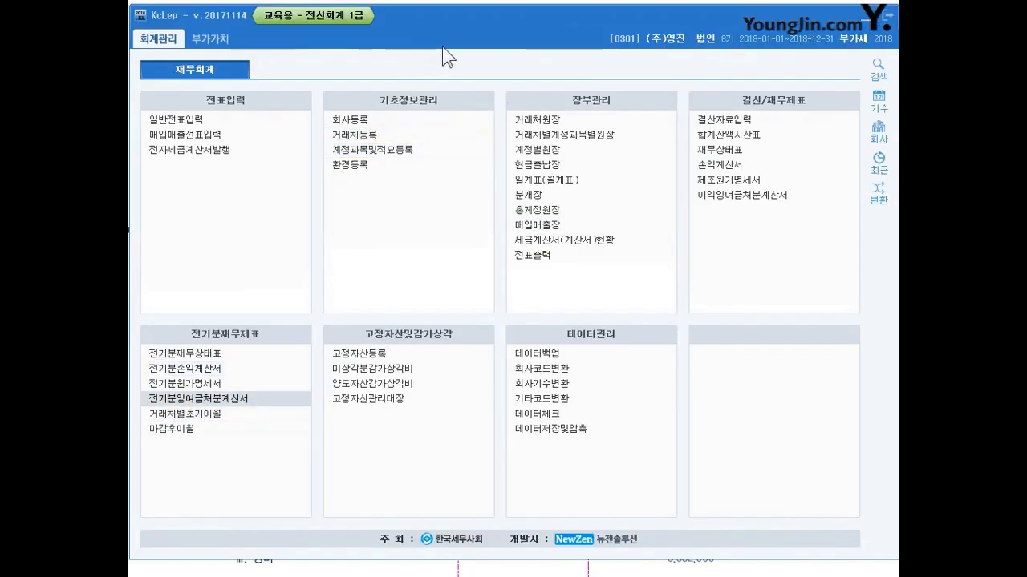
key("Return")
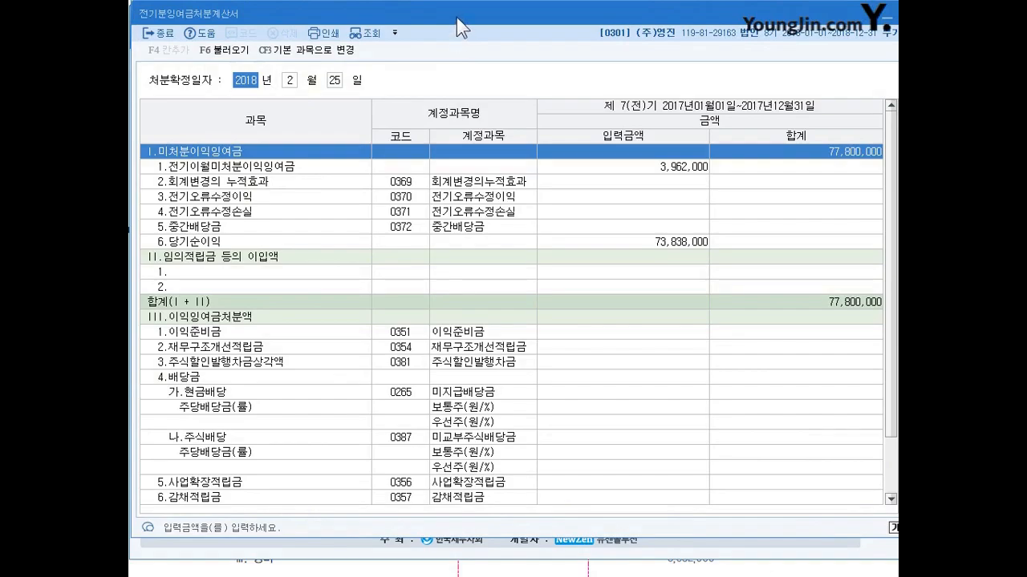
Step: Reload the 당기순이익 in the 전기분잉여금처분계산서 from the corrected 전기분손익계산서 using 불러오기
left_click(625, 243)
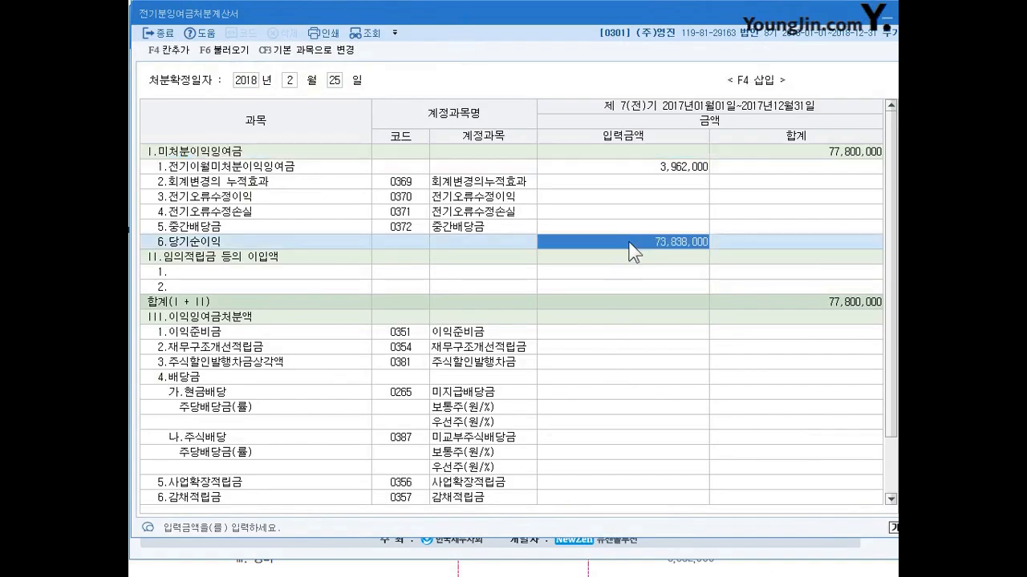
left_click_drag(704, 255, 670, 260)
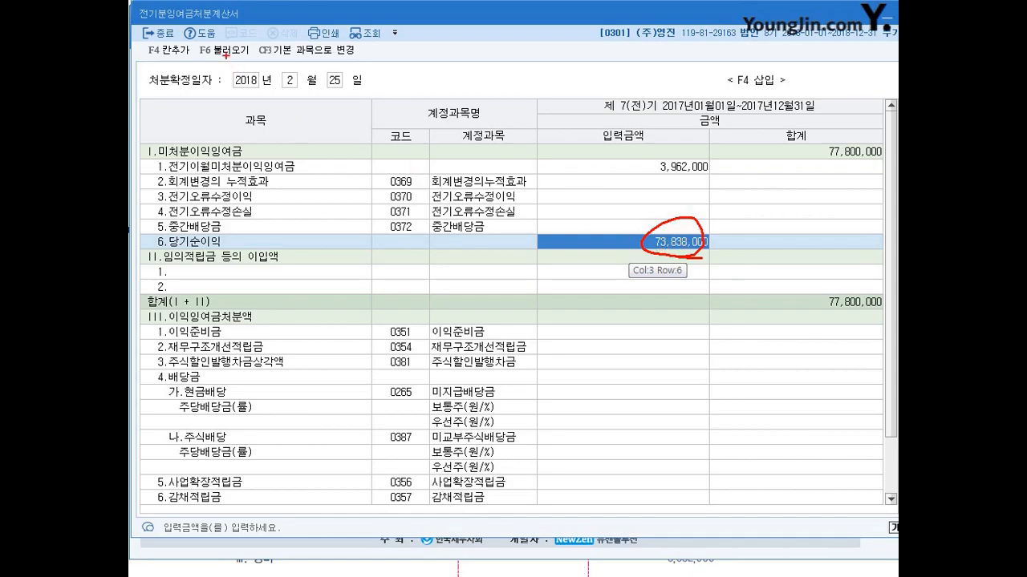
mouse_move(235, 64)
left_mouse_down()
mouse_move(207, 31)
mouse_move(561, 223)
mouse_move(640, 241)
left_mouse_up()
left_click_drag(640, 241, 620, 255)
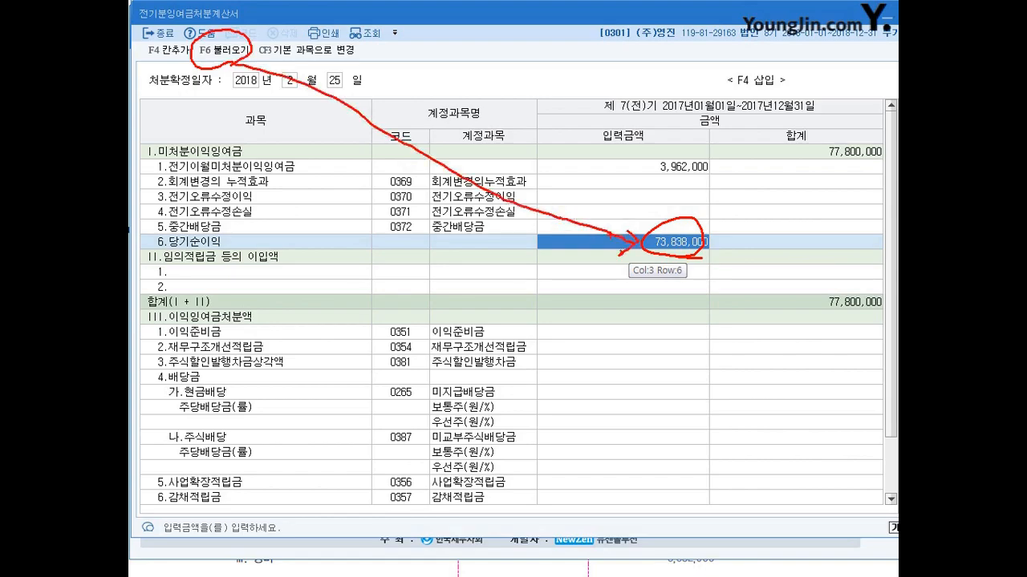
key("Escape")
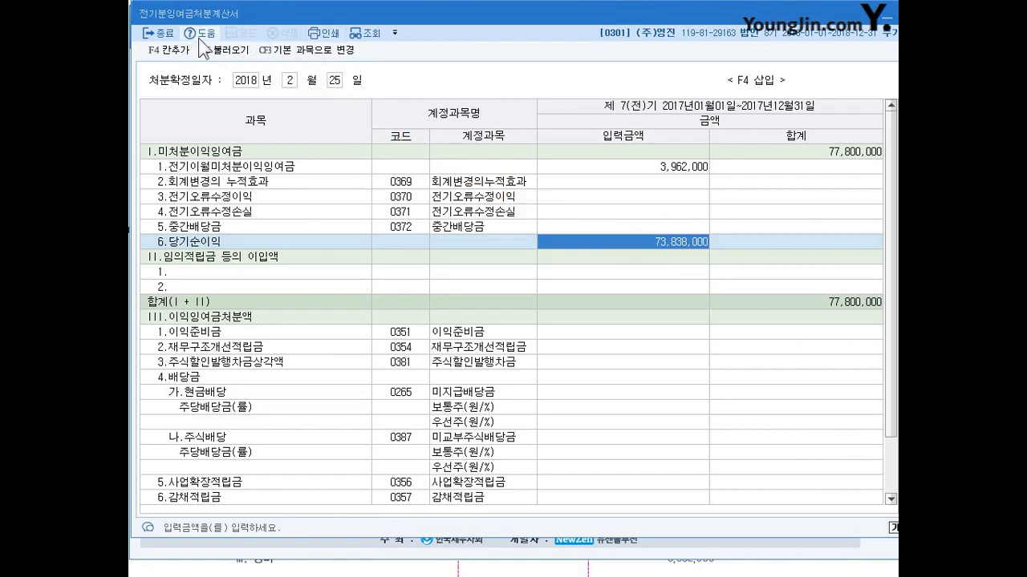
left_click(228, 50)
left_click(598, 295)
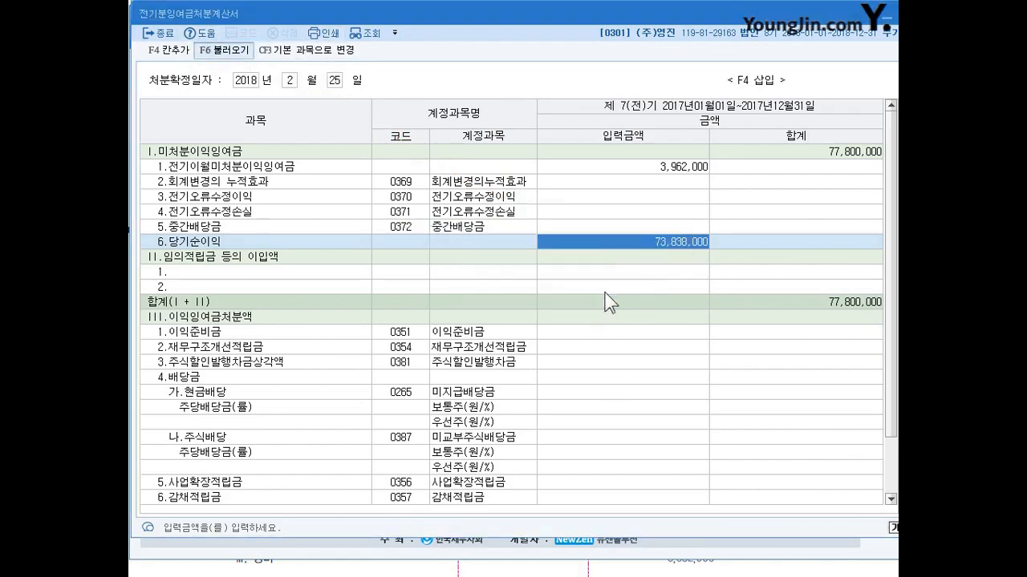
Step: Check the reloaded 당기순이익, the 전기이월미처분이익잉여금 and the 미처분이익잉여금 total in the 전기분잉여금처분계산서
left_click(668, 245)
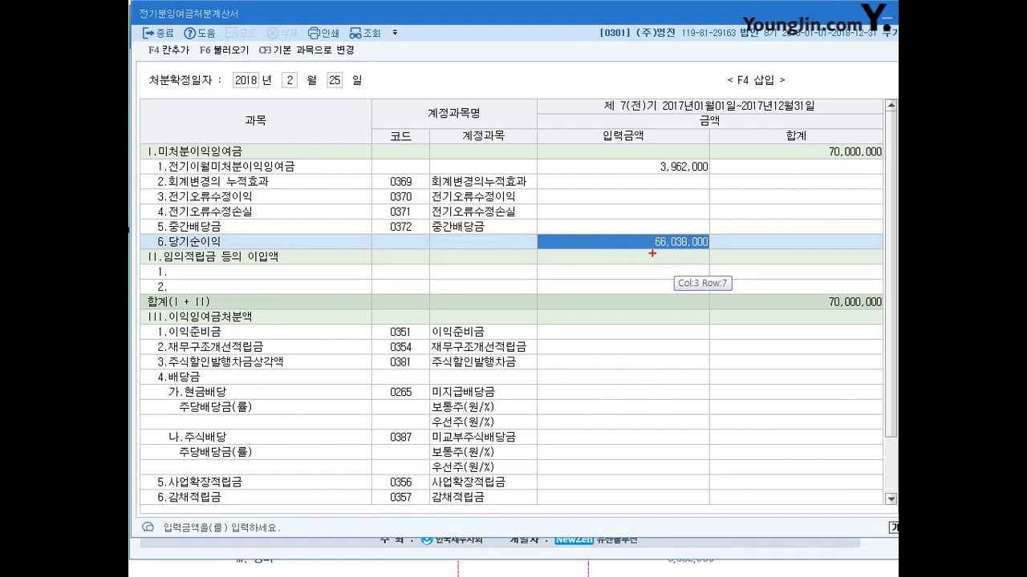
mouse_move(703, 261)
left_mouse_down()
mouse_move(707, 218)
mouse_move(710, 246)
left_mouse_up()
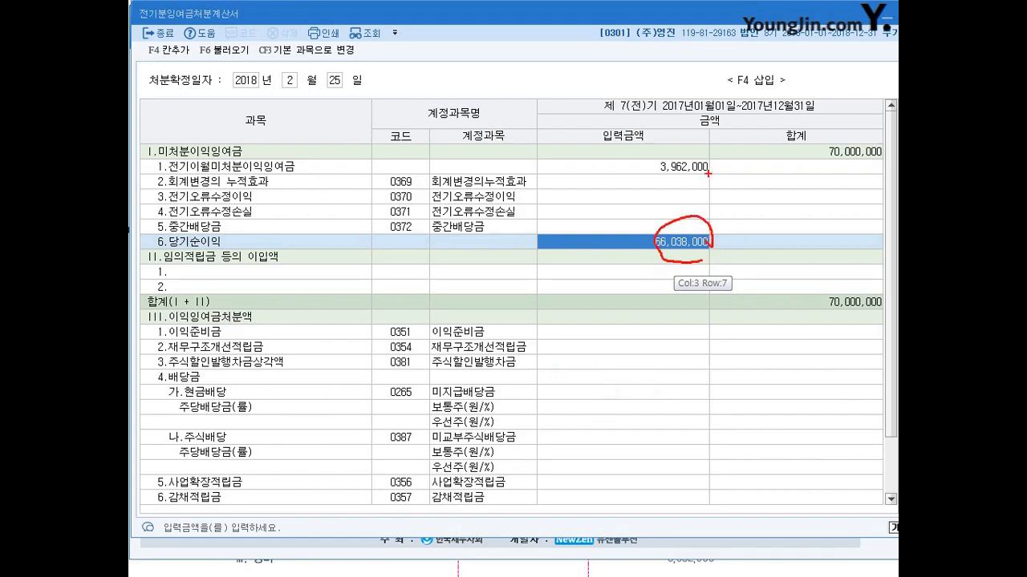
left_click_drag(688, 159, 685, 187)
mouse_move(760, 170)
left_mouse_down()
mouse_move(768, 138)
mouse_move(894, 146)
mouse_move(802, 168)
mouse_move(762, 144)
mouse_move(893, 130)
mouse_move(871, 171)
mouse_move(757, 140)
mouse_move(887, 131)
mouse_move(860, 171)
mouse_move(784, 179)
left_mouse_up()
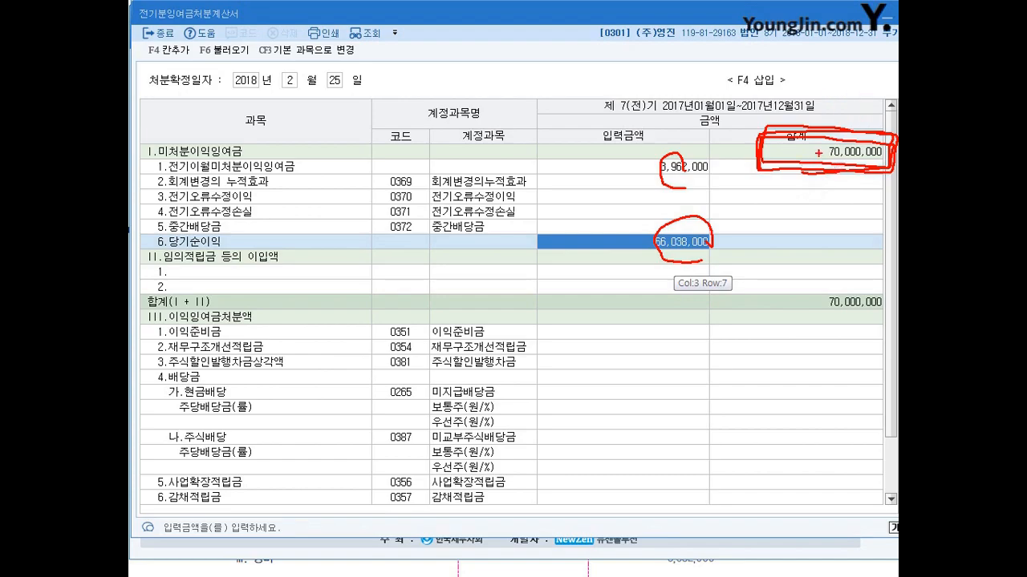
mouse_move(234, 164)
left_mouse_down()
mouse_move(168, 152)
mouse_move(230, 150)
mouse_move(221, 106)
mouse_move(231, 102)
mouse_move(255, 129)
left_mouse_up()
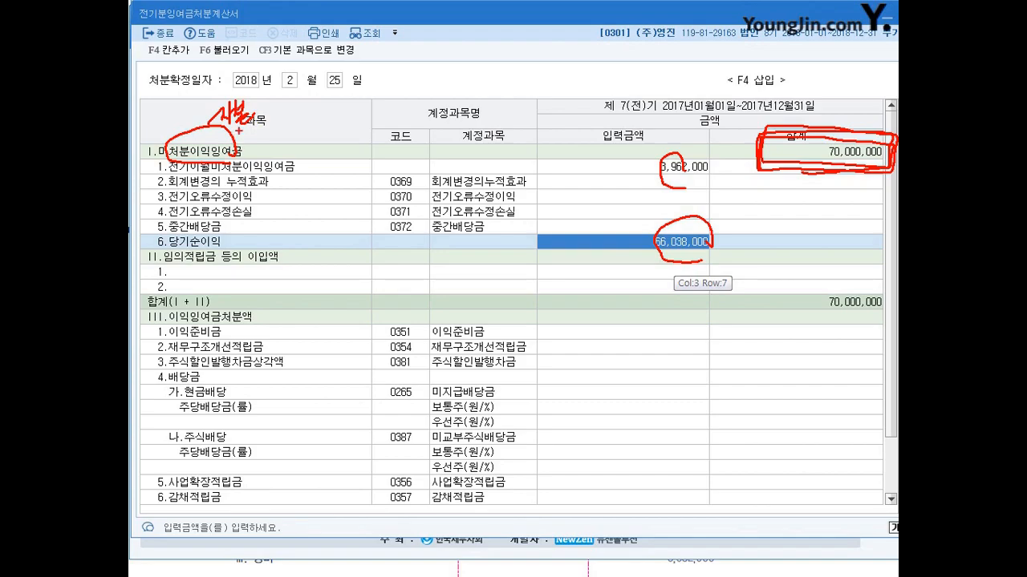
key("Escape")
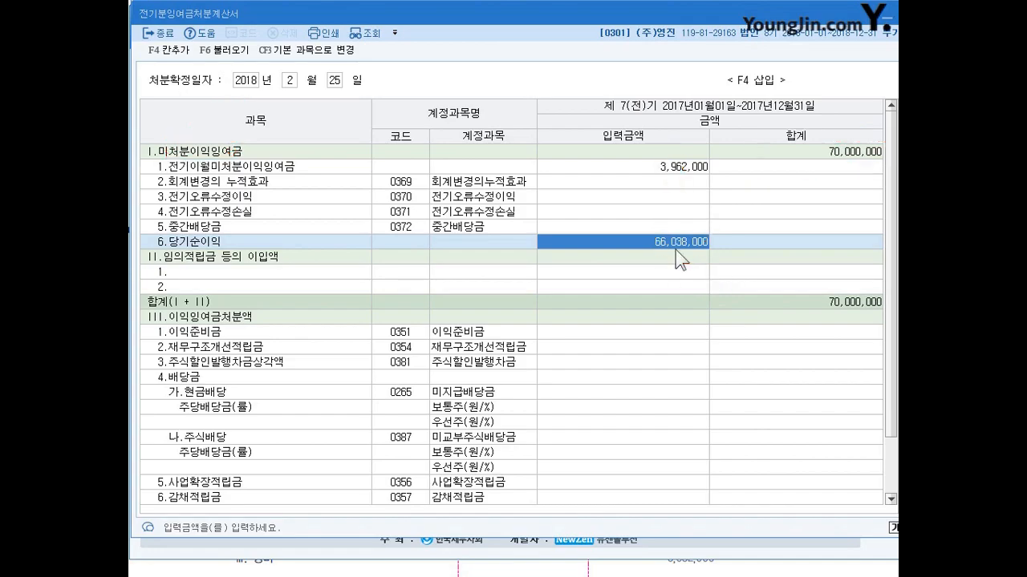
left_click(810, 151)
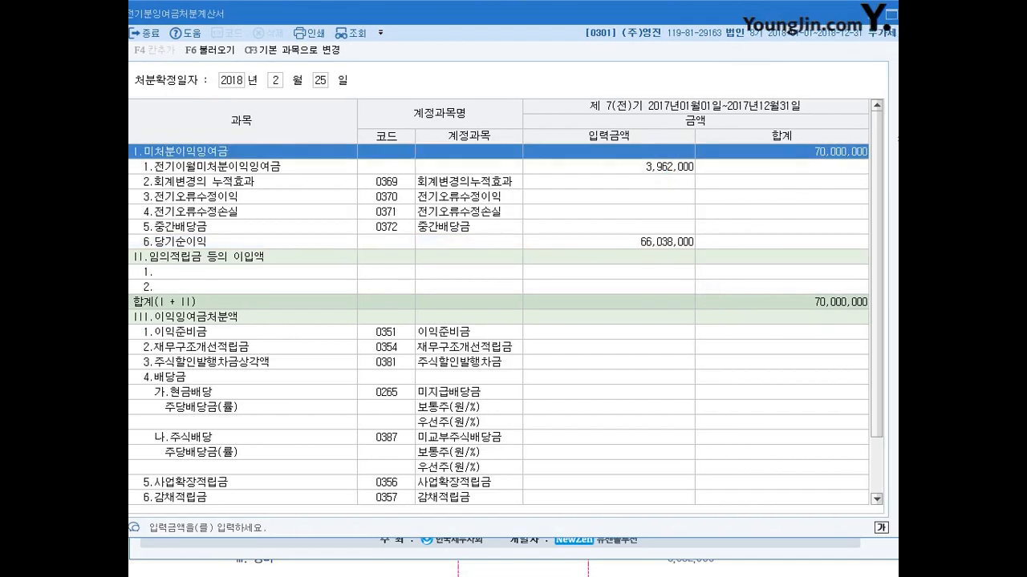
Step: Open the 전기분재무상태표, widen the 계정과목 column under 부채 및 자본 and select the 이월이익잉여금 (0375) row
left_click(914, 16)
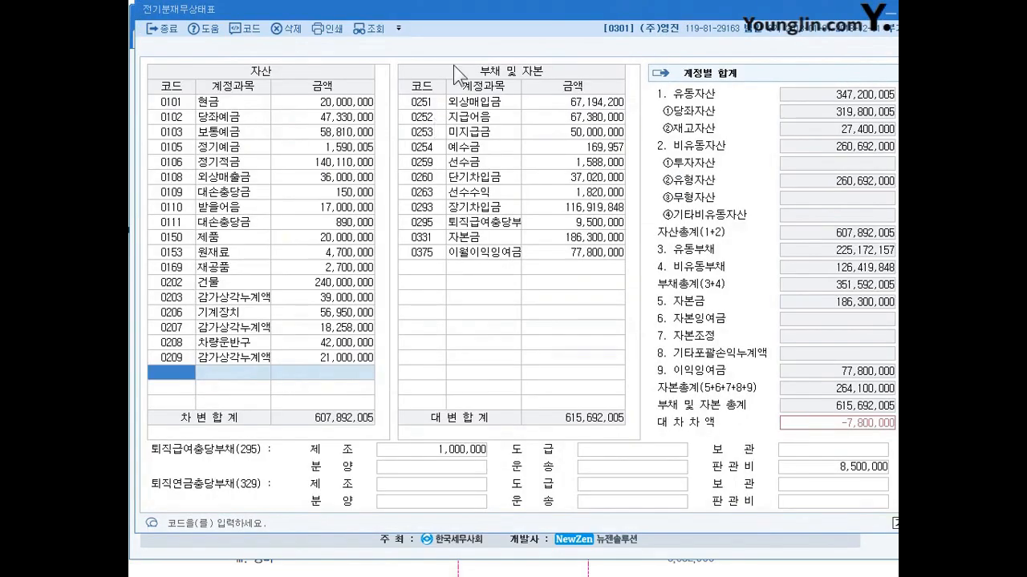
left_click(502, 254)
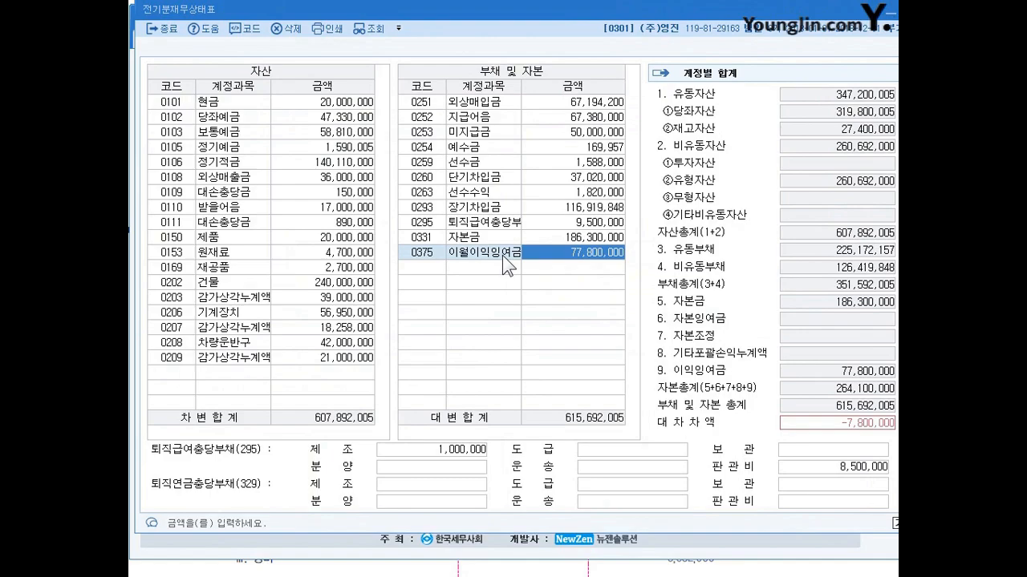
left_click_drag(522, 89, 536, 89)
left_click(508, 255)
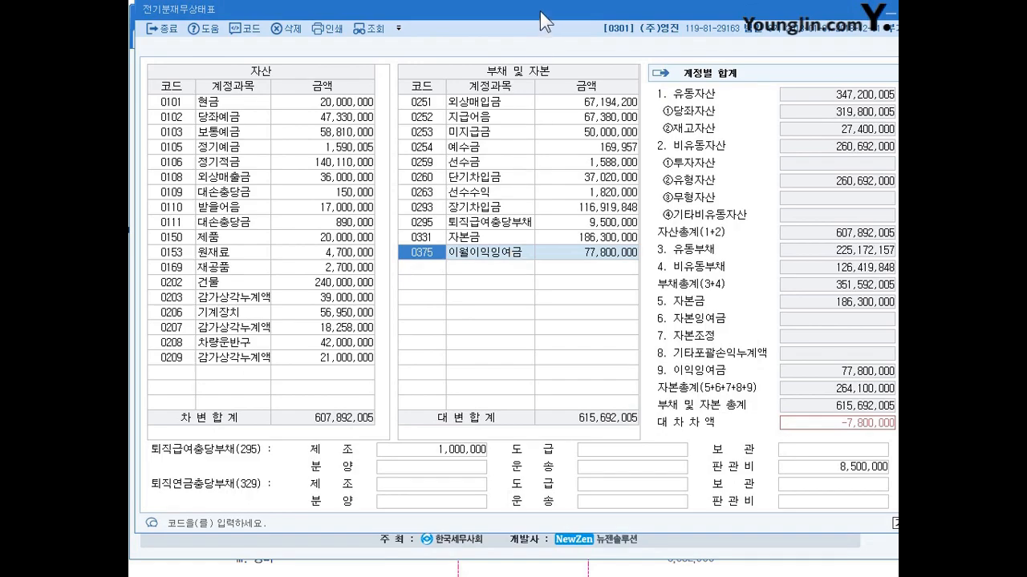
left_click_drag(540, 11, 538, 28)
left_click_drag(462, 22, 465, 14)
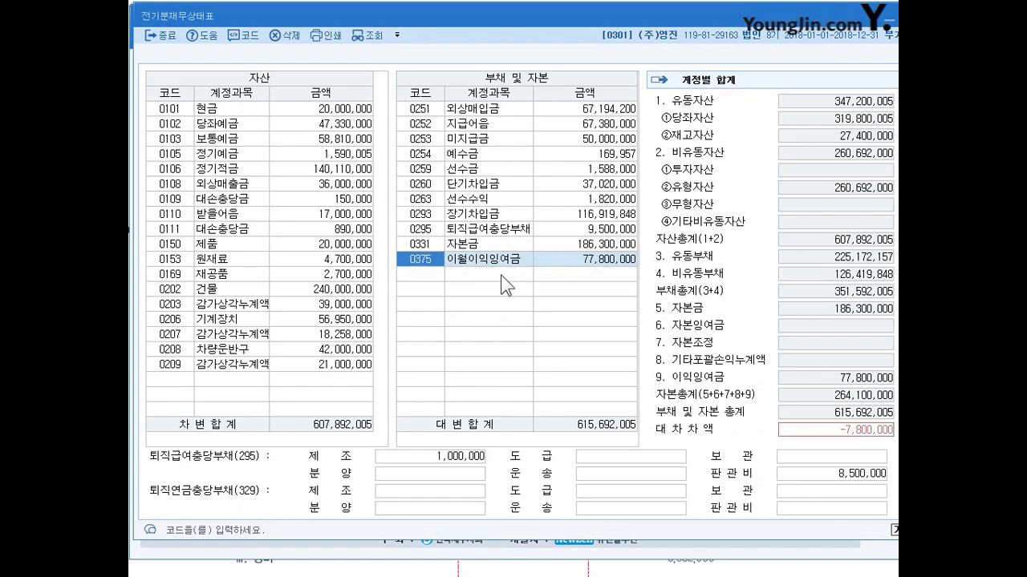
Step: Consult the 미처분이익잉여금 total in the 전기분잉여금처분계산서 and return to the 이월이익잉여금 amount in the 전기분재무상태표
key("Return")
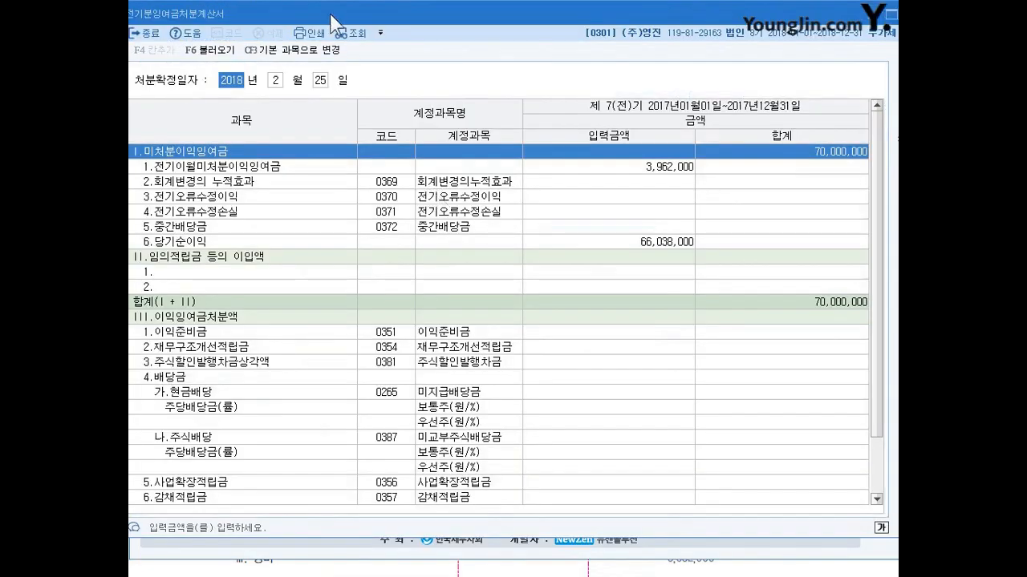
left_click_drag(331, 15, 341, 14)
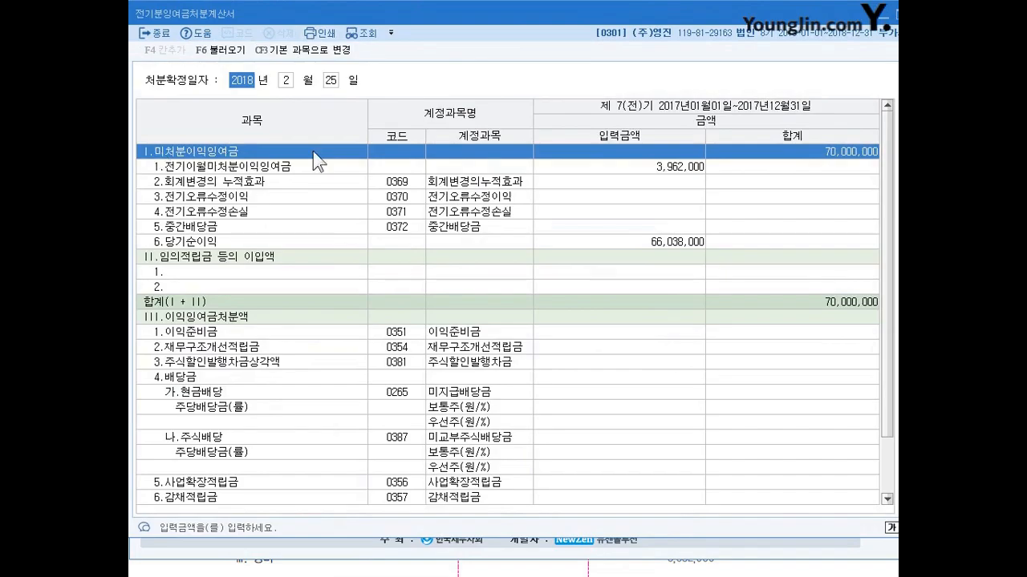
left_click(204, 574)
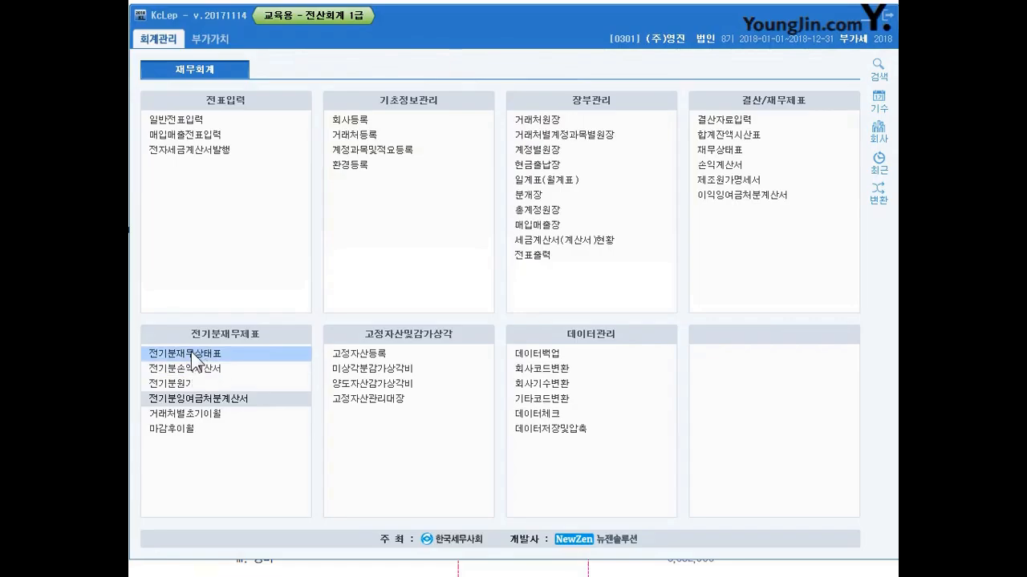
left_click(199, 347)
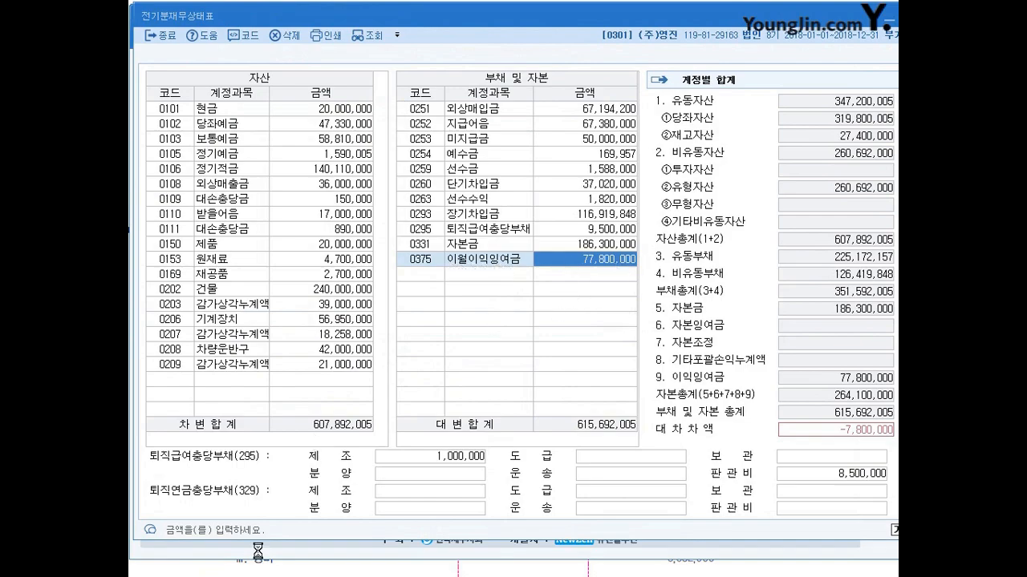
Step: Set the 이월이익잉여금 (0375) amount to 70,000,000 under 부채 및 자본 and close the 전기분재무상태표
type("70000000")
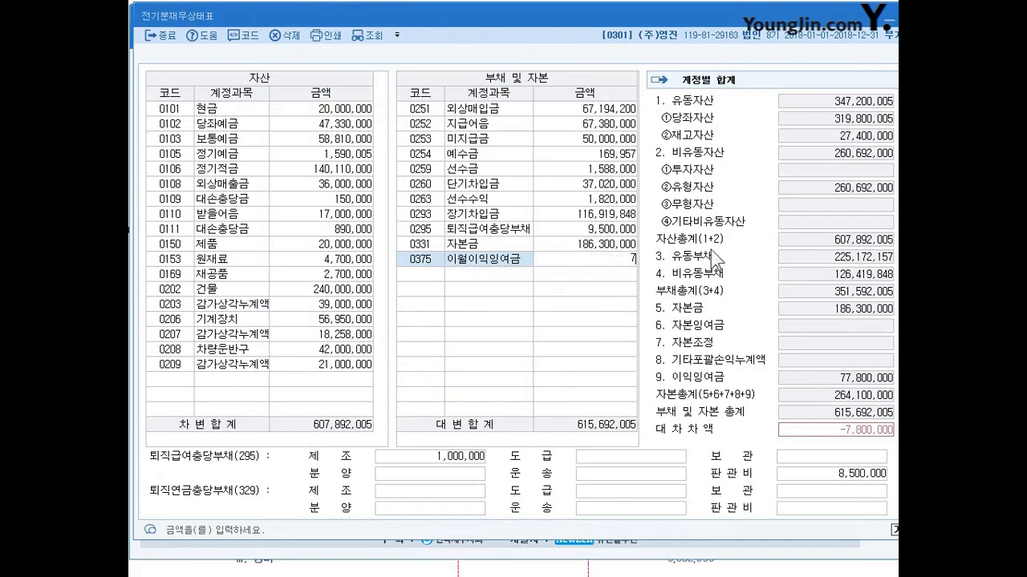
key("Return")
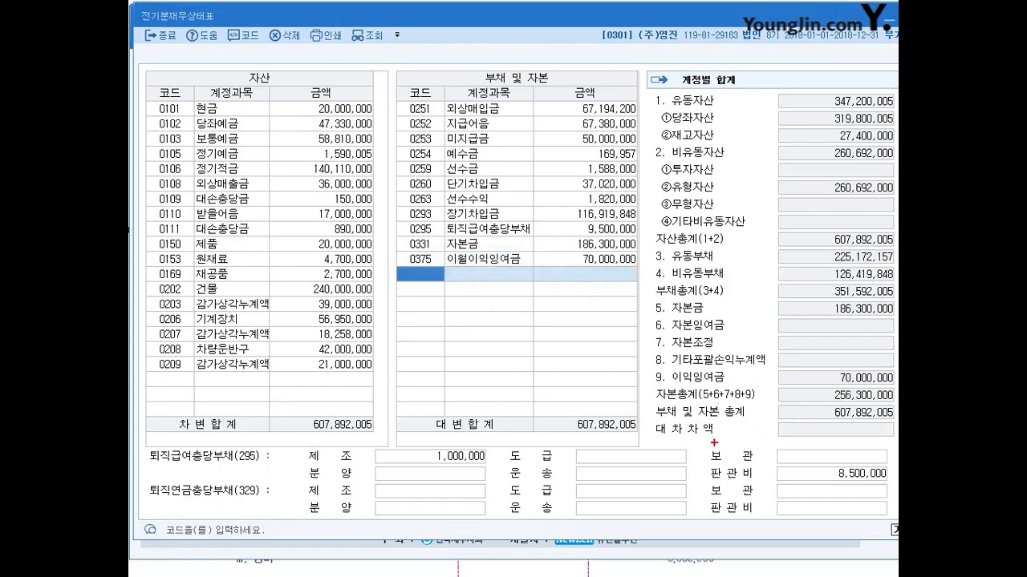
mouse_move(831, 434)
left_mouse_down()
mouse_move(849, 405)
mouse_move(802, 411)
mouse_move(780, 451)
left_mouse_up()
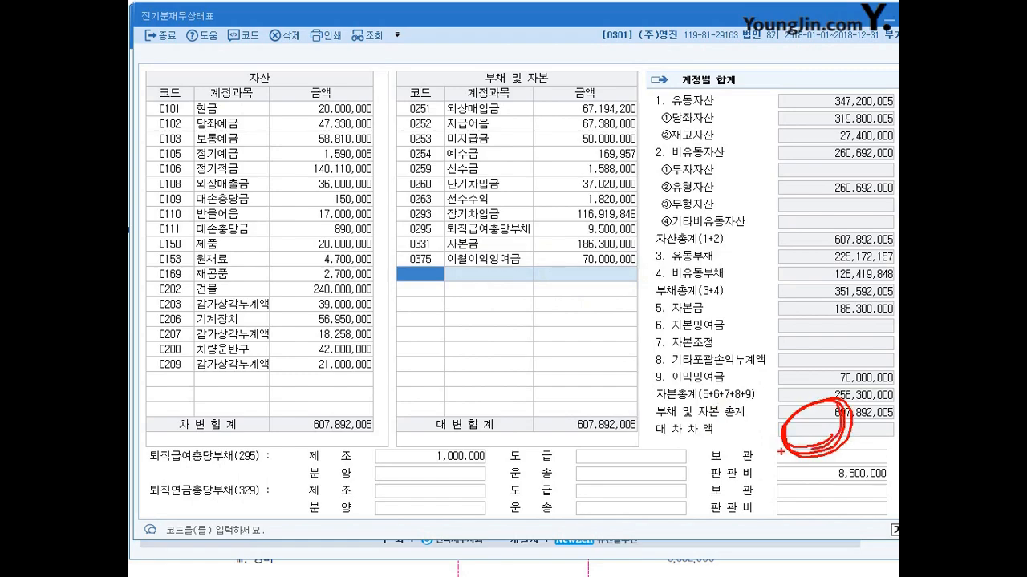
mouse_move(398, 261)
left_mouse_down()
mouse_move(392, 253)
mouse_move(396, 271)
mouse_move(516, 269)
mouse_move(458, 245)
mouse_move(456, 270)
left_mouse_up()
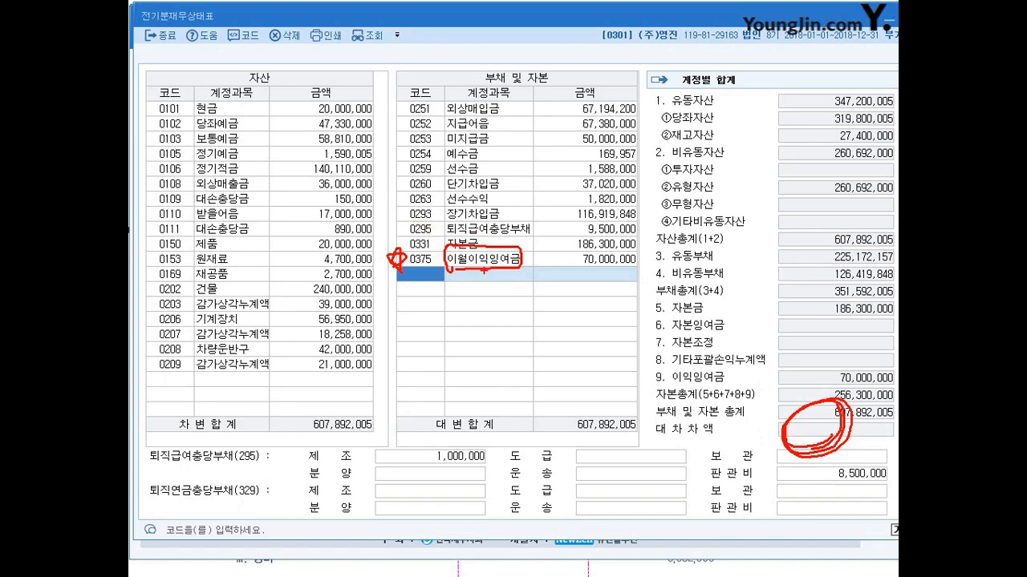
key("Escape")
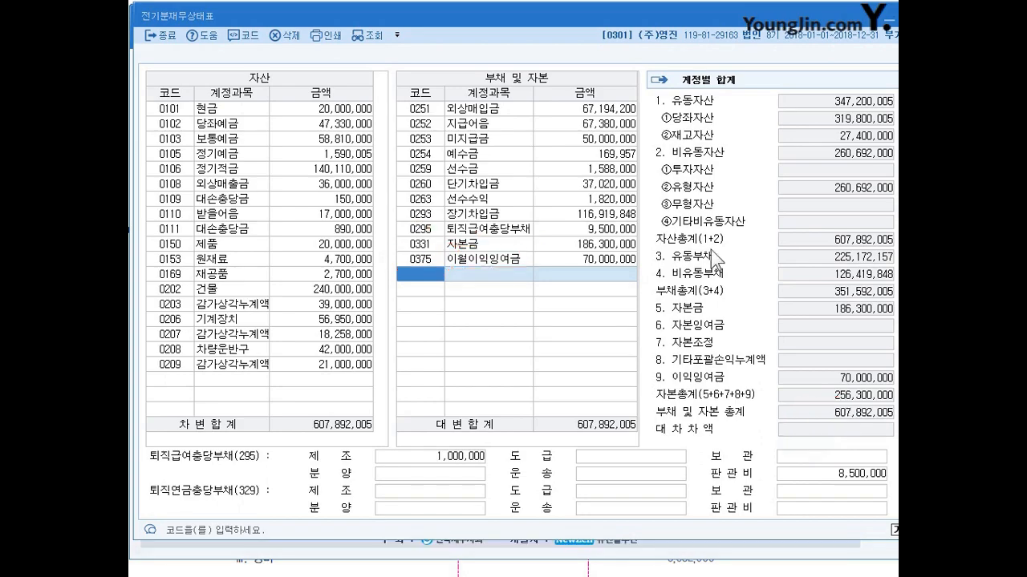
left_click_drag(747, 23, 717, 37)
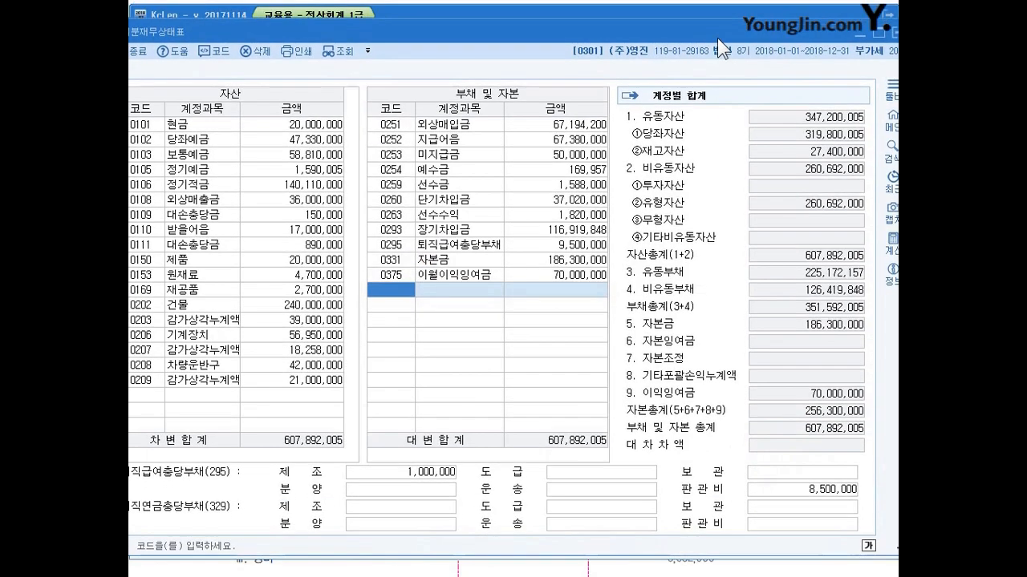
key("Escape")
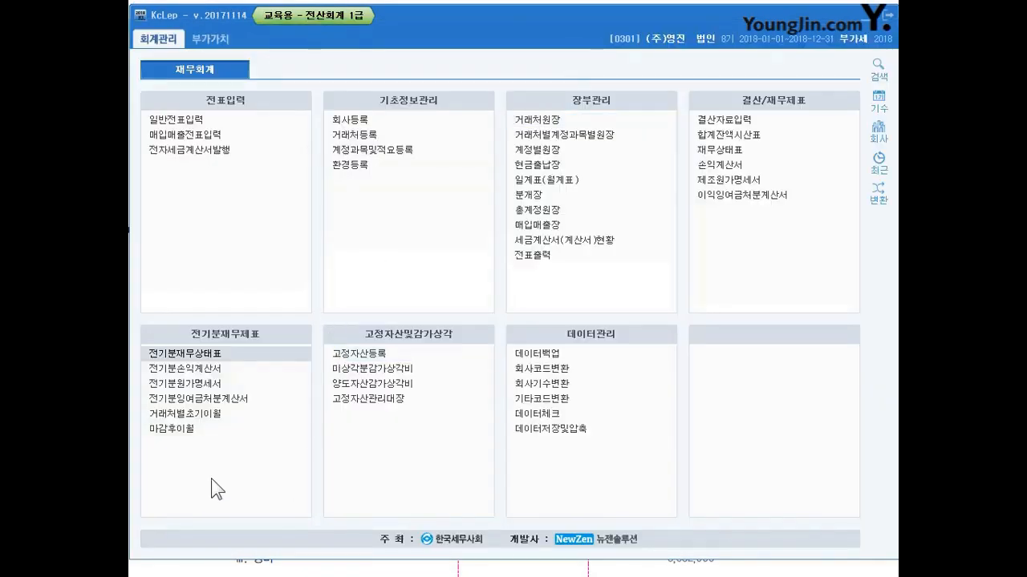
Step: Switch to the textbook document and review the 제조원가명세서 exercise and its solution pages, down to the diagram linking the corrected statements
left_click(207, 399)
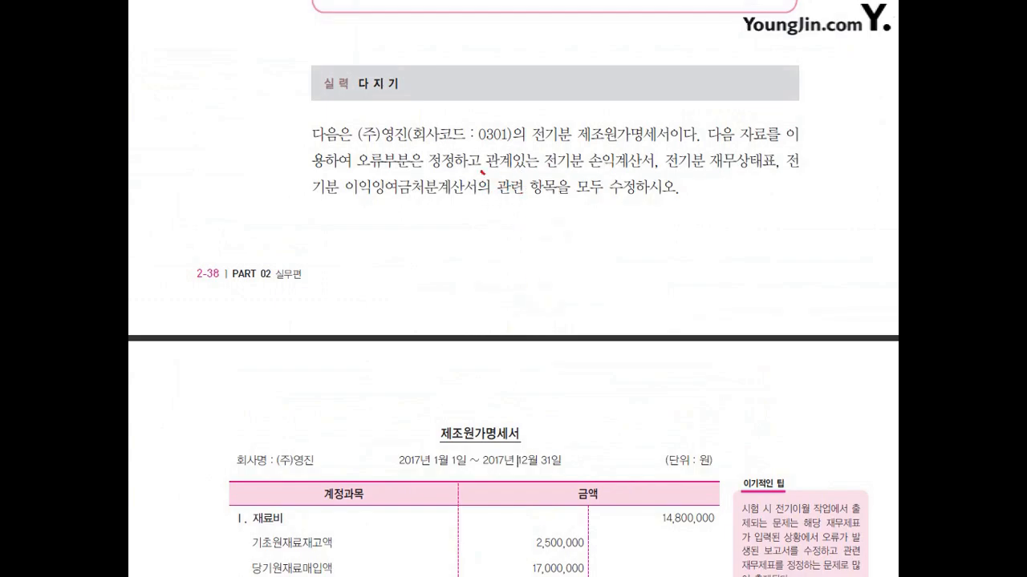
left_click_drag(482, 172, 537, 168)
key("Escape")
scroll(545, 333, "down", 10)
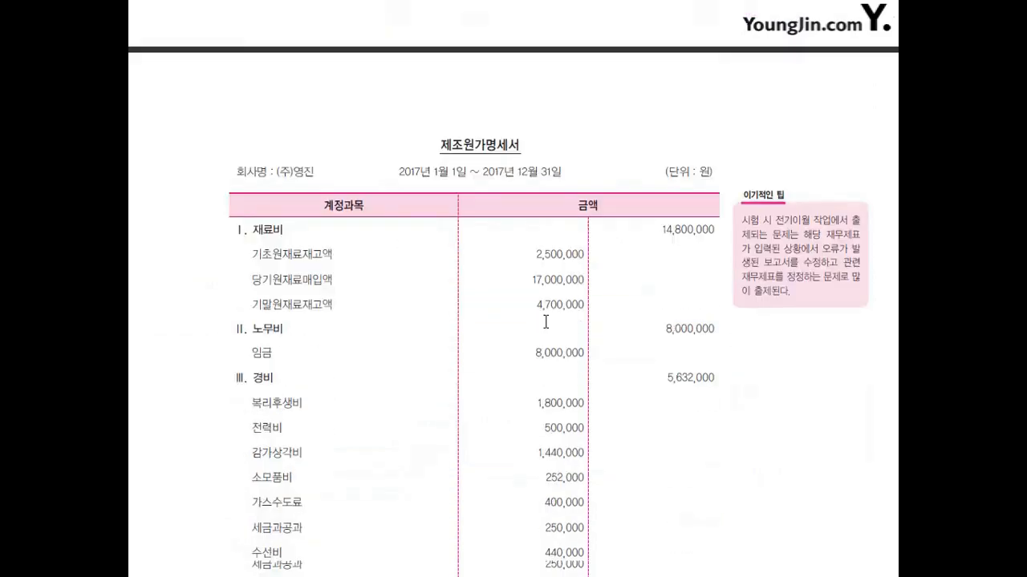
scroll(545, 333, "down", 15)
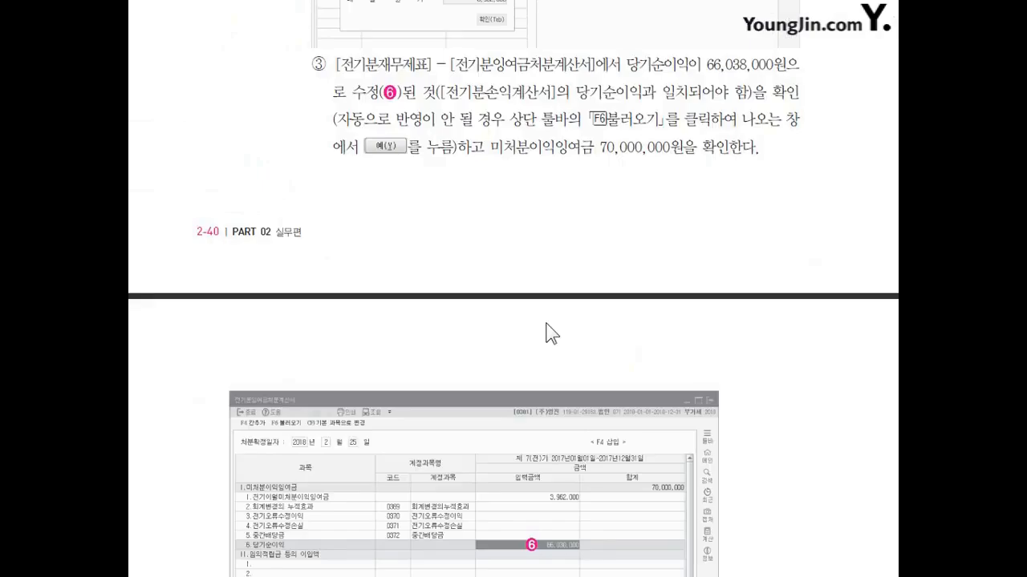
scroll(545, 321, "down", 15)
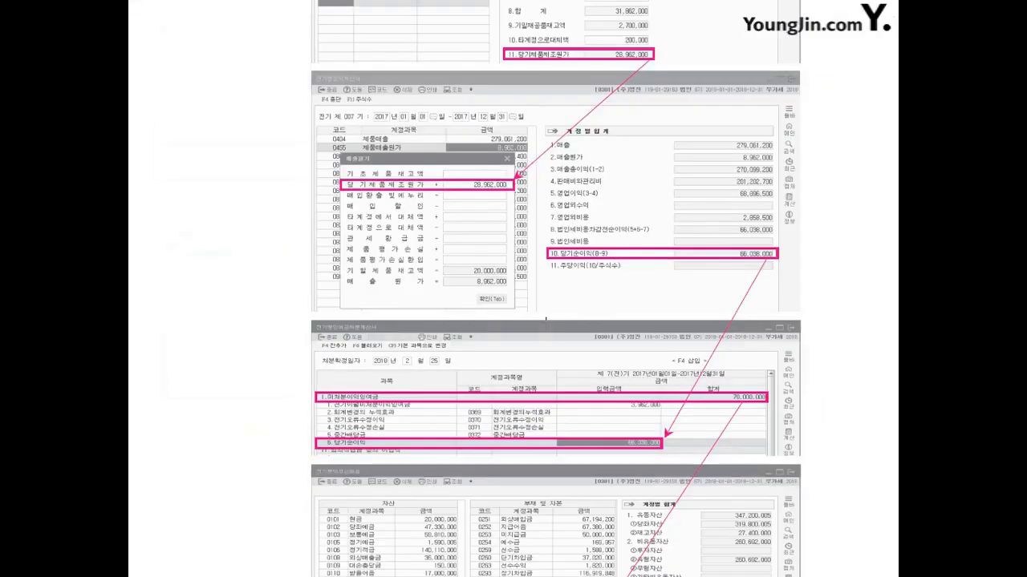